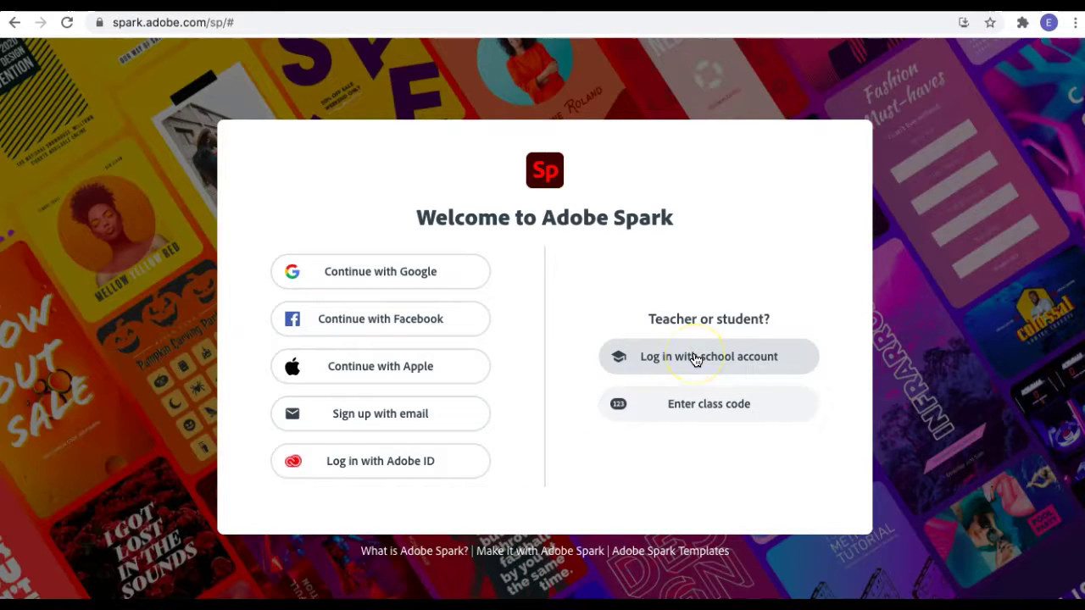
Log in with the school account email and choose Company or School Account.
{"action": "left_click", "coordinate": [694, 360]}
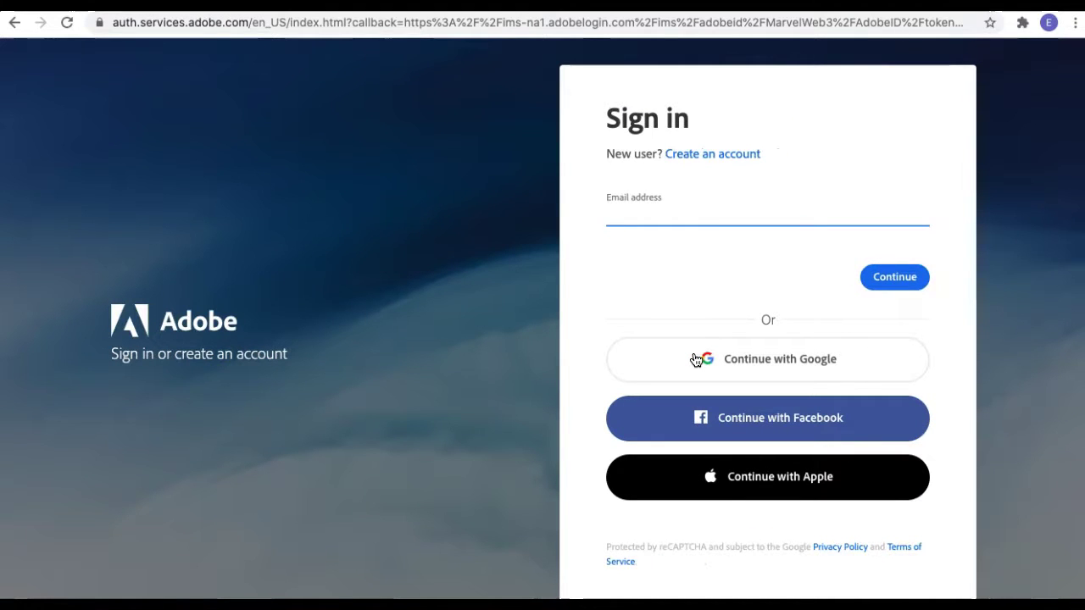
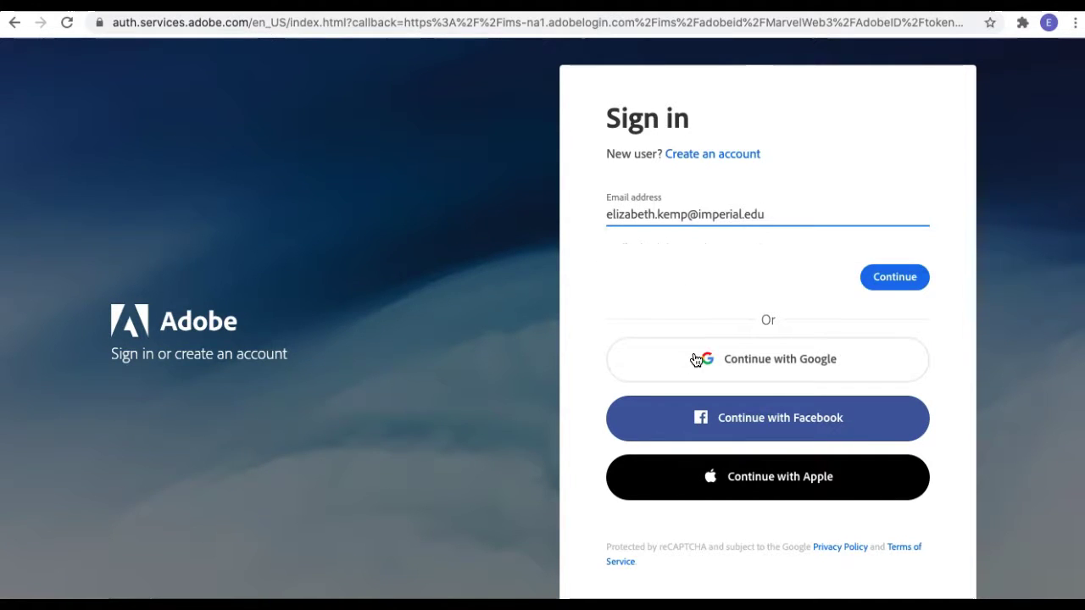
{"action": "left_click", "coordinate": [920, 283]}
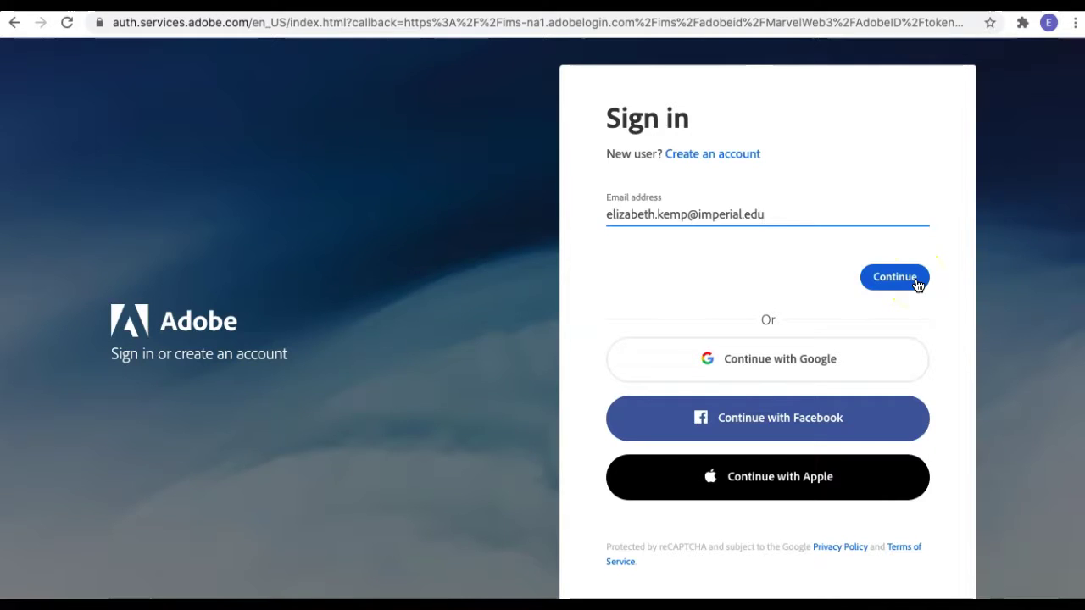
{"action": "left_click", "coordinate": [918, 283]}
{"action": "left_click", "coordinate": [803, 370]}
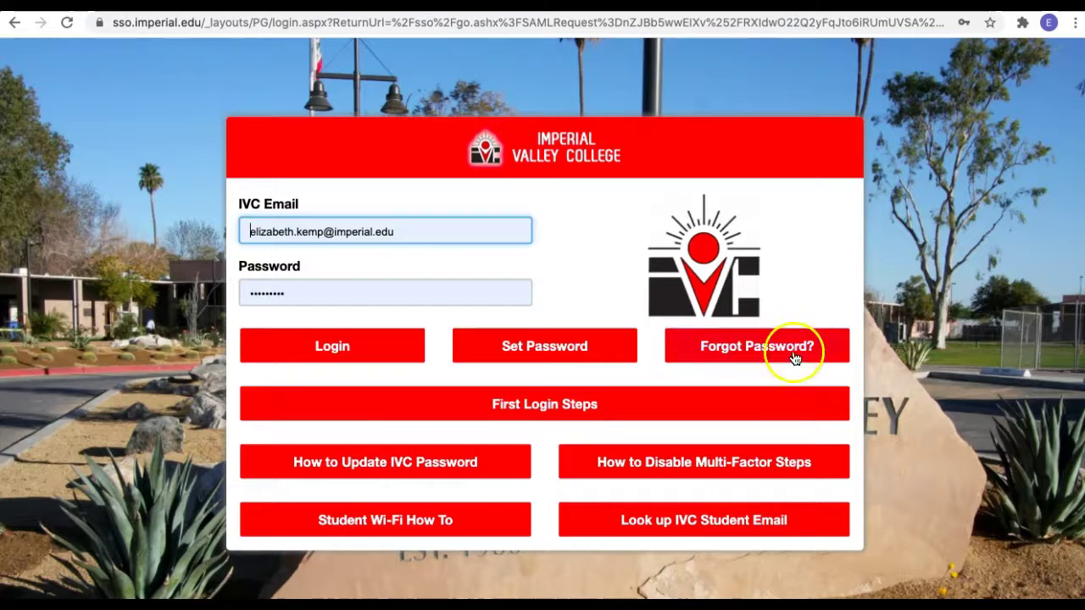
Log in on the Imperial Valley College page with the pre-filled credentials.
{"action": "left_click", "coordinate": [333, 352]}
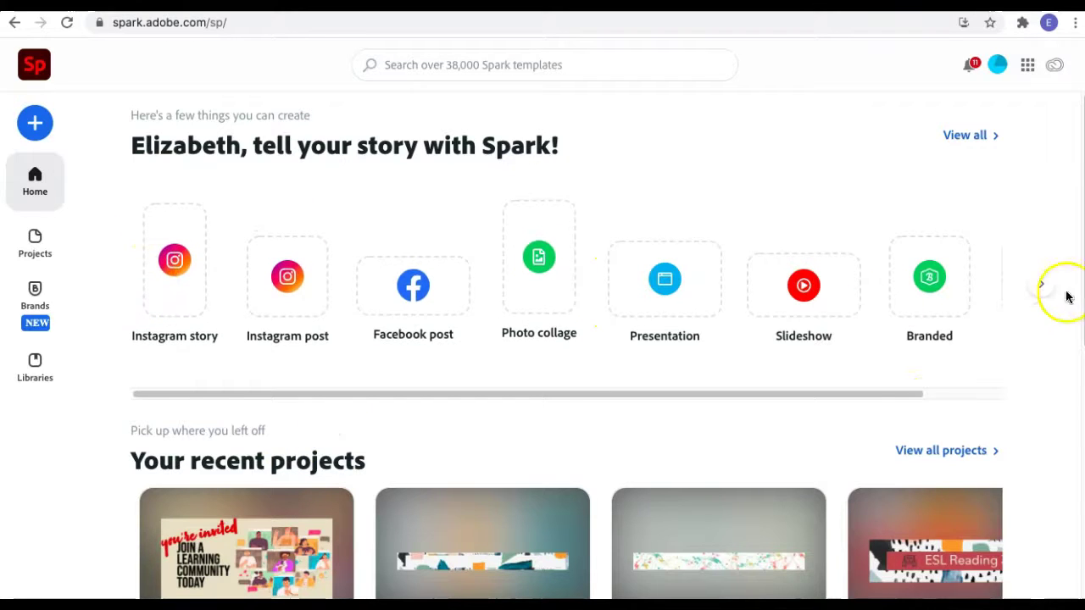
Create a new video titled 'Video Title' and continue past the title step.
{"action": "left_click_drag", "start_coordinate": [874, 395], "coordinate": [843, 413]}
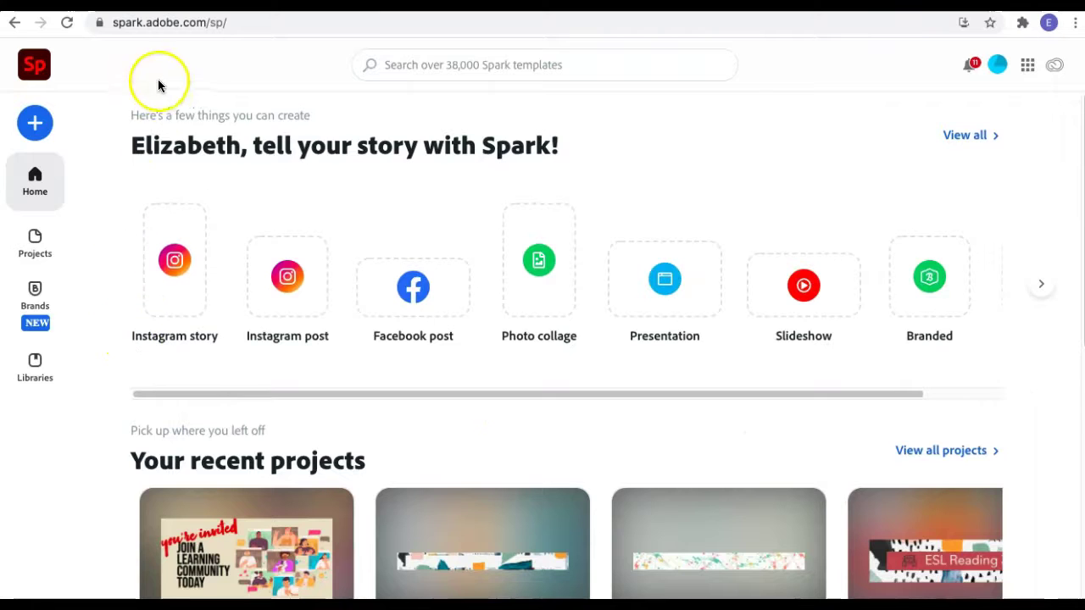
{"action": "left_click", "coordinate": [36, 124]}
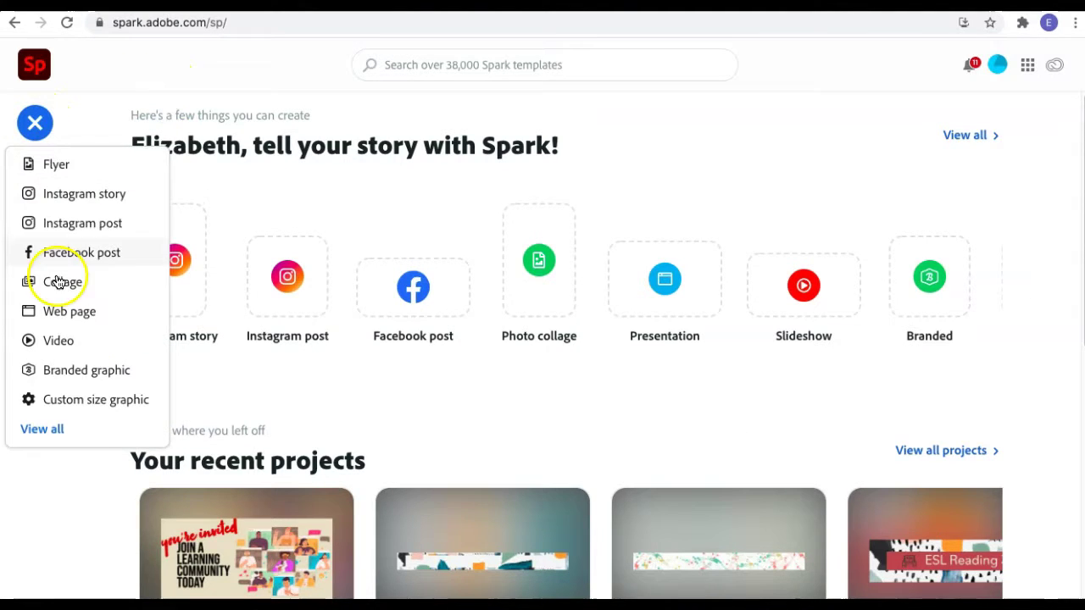
{"action": "left_click", "coordinate": [59, 340]}
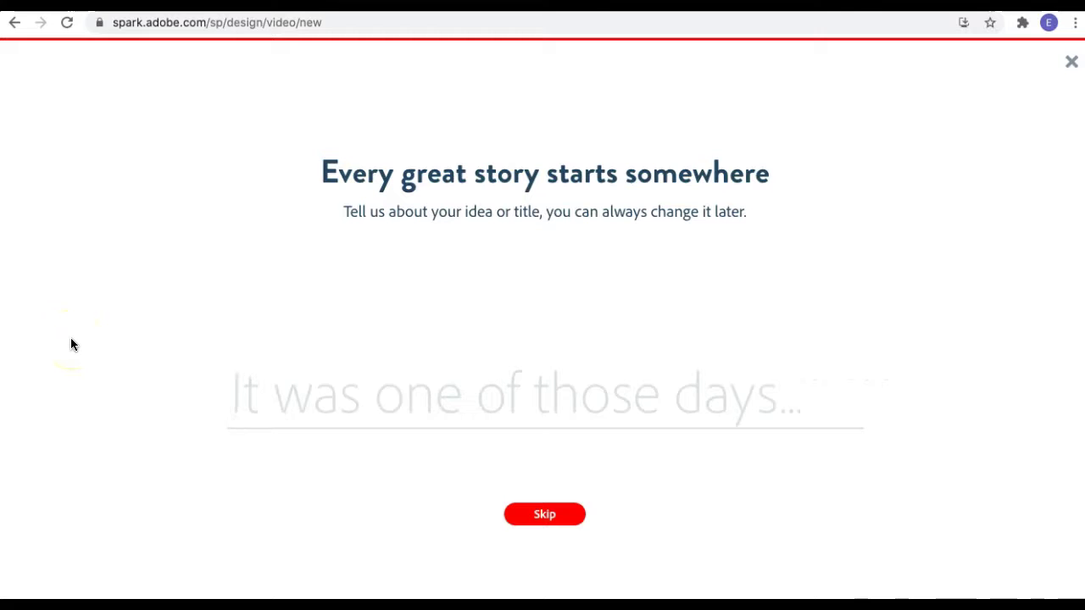
{"action": "type", "text": "Video Title"}
{"action": "left_click", "coordinate": [527, 515]}
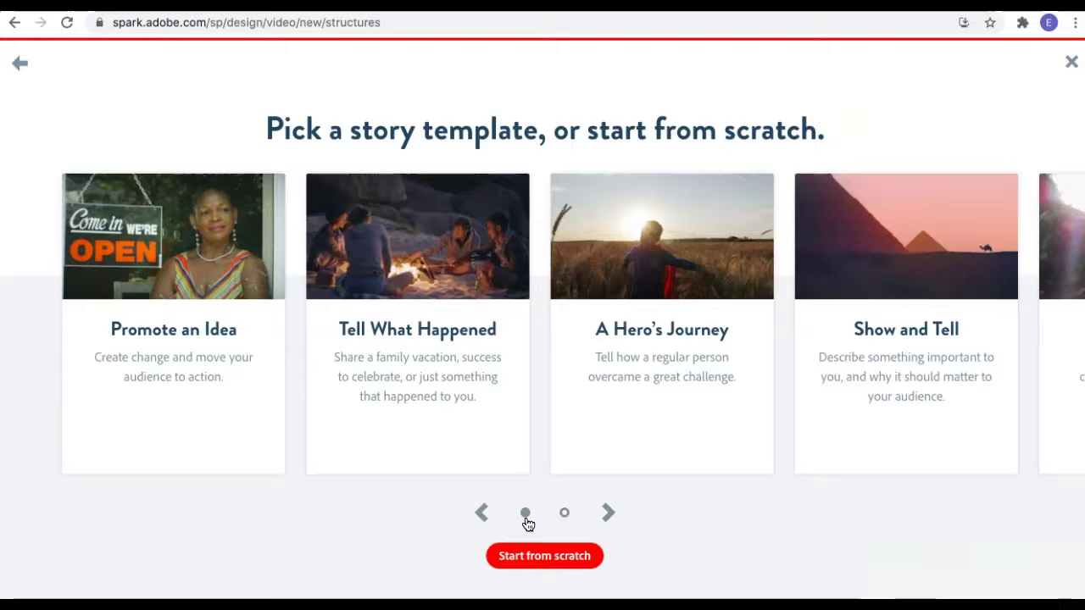
Browse the story template carousel and pick the Promote an Idea template.
{"action": "left_click", "coordinate": [547, 556]}
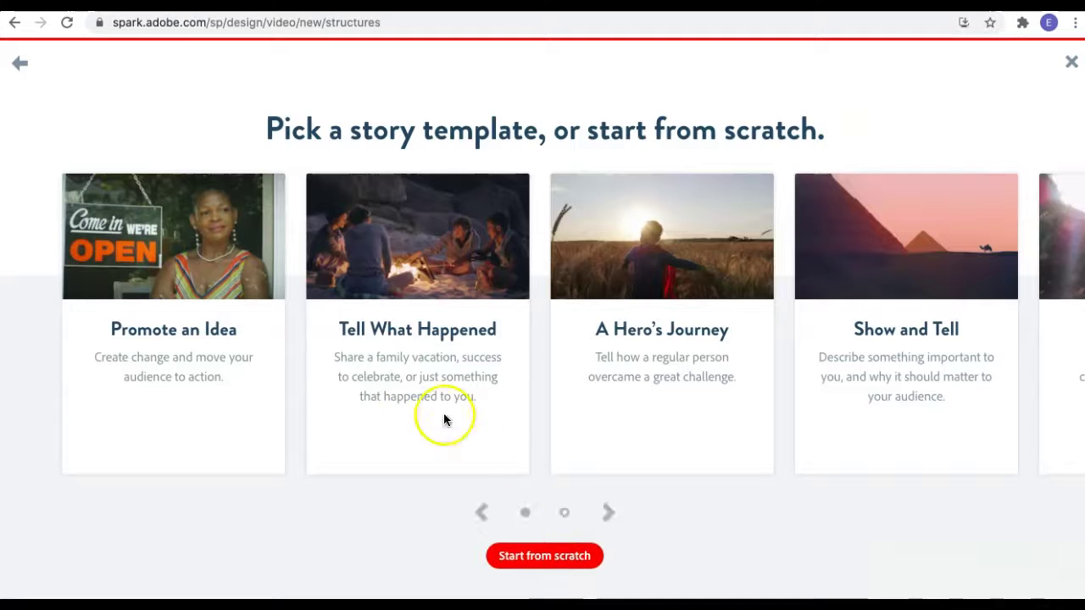
{"action": "left_click", "coordinate": [611, 517]}
{"action": "left_click", "coordinate": [483, 513]}
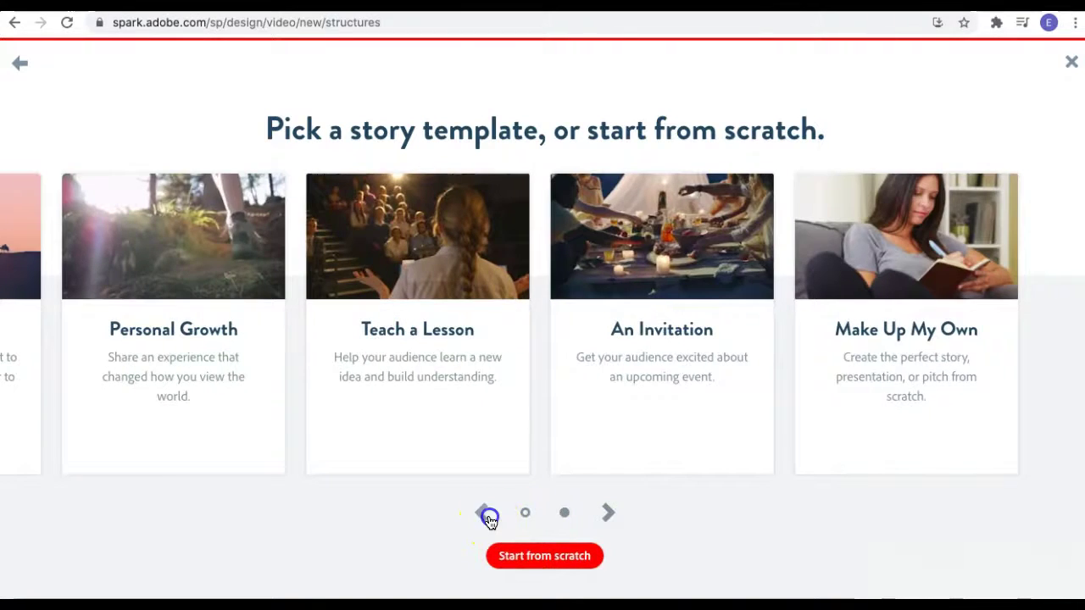
{"action": "left_click", "coordinate": [191, 278]}
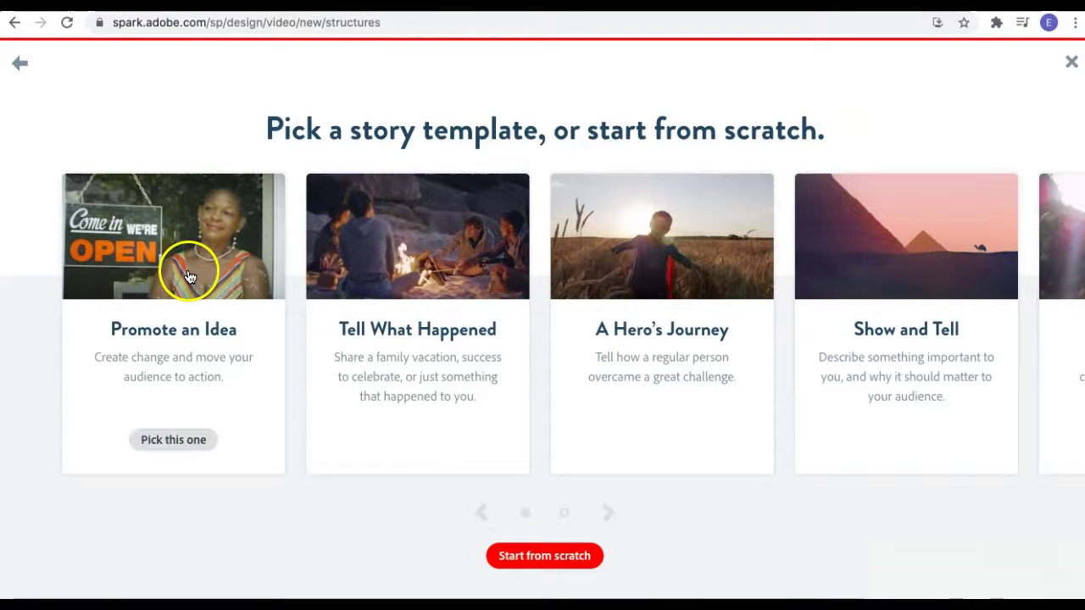
{"action": "left_click", "coordinate": [191, 441]}
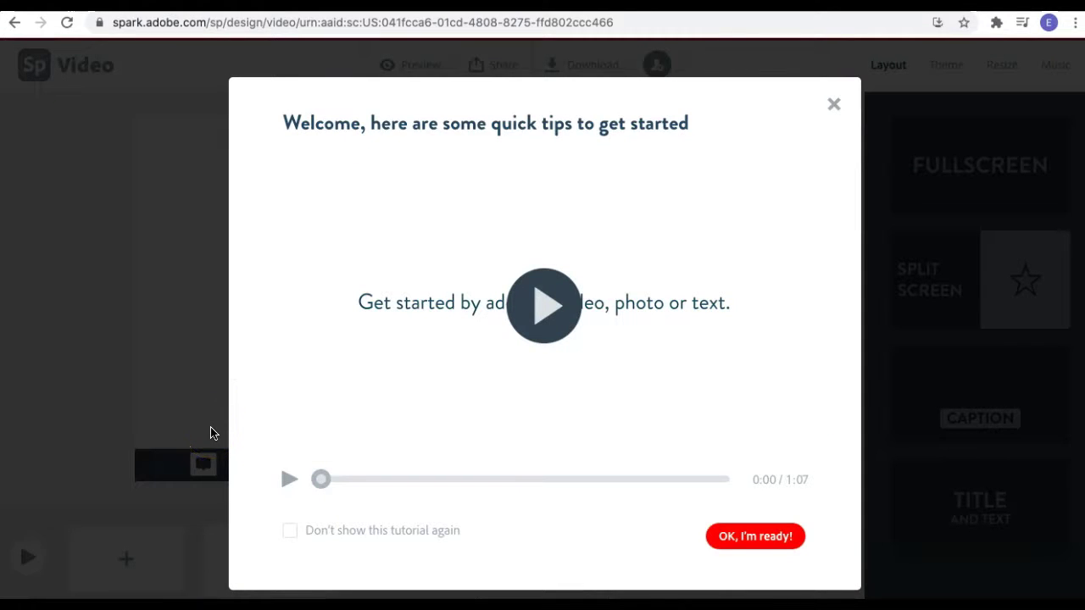
Play the getting-started tutorial video, then dismiss the tips with 'OK, I'm ready!'.
{"action": "left_click", "coordinate": [585, 323]}
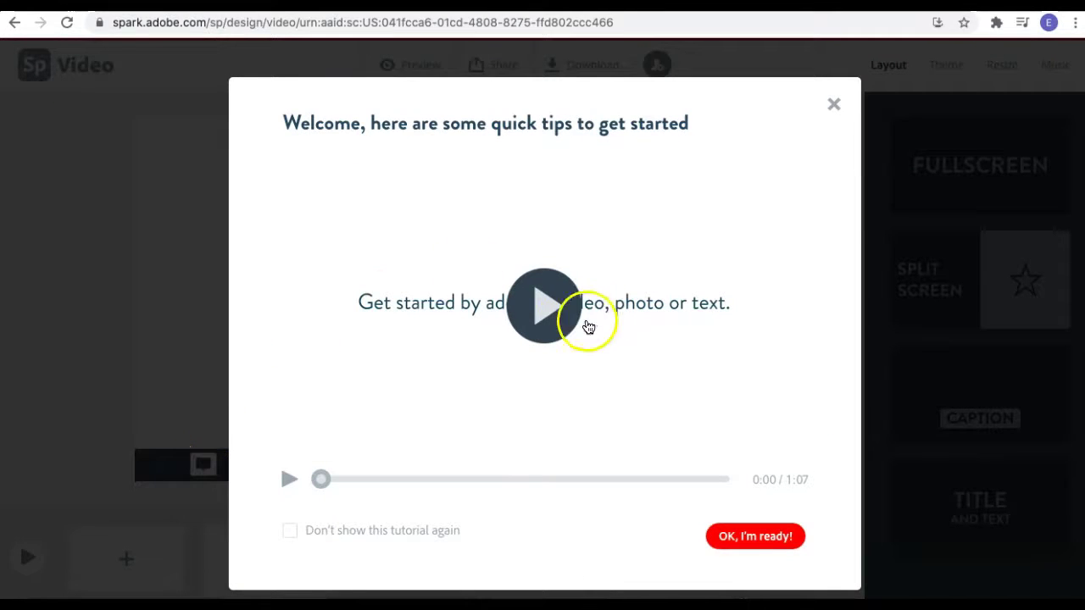
{"action": "left_click", "coordinate": [562, 315]}
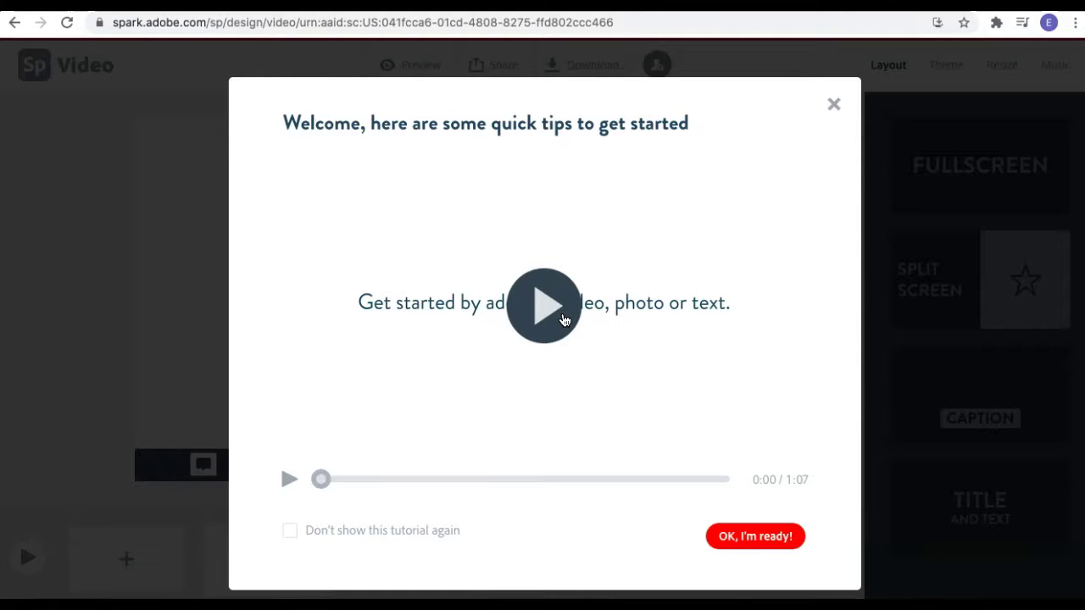
{"action": "left_click", "coordinate": [545, 307]}
{"action": "left_click", "coordinate": [541, 316]}
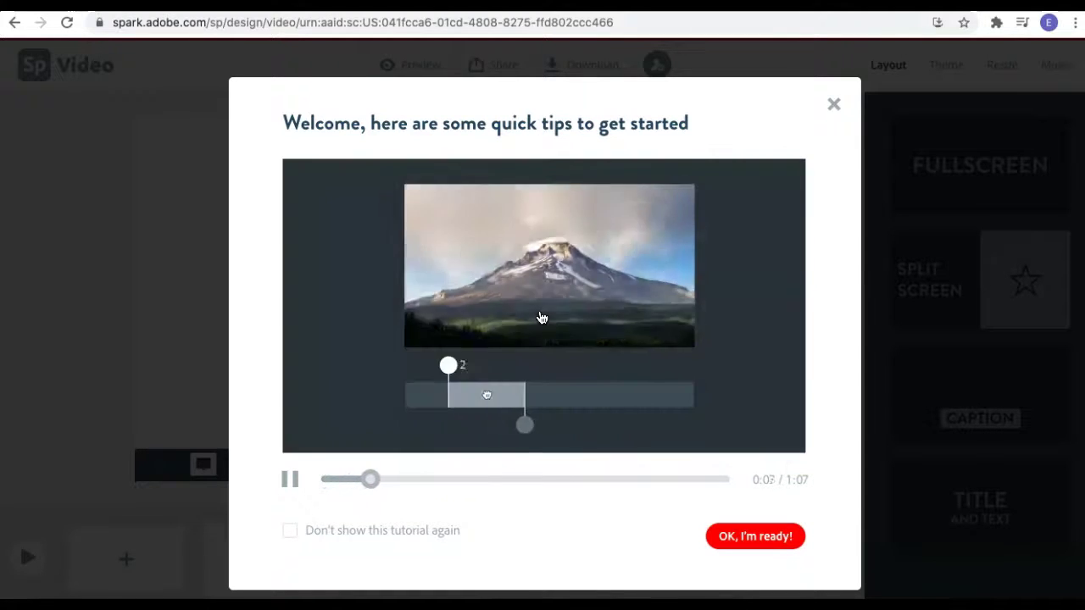
{"action": "left_click", "coordinate": [769, 538]}
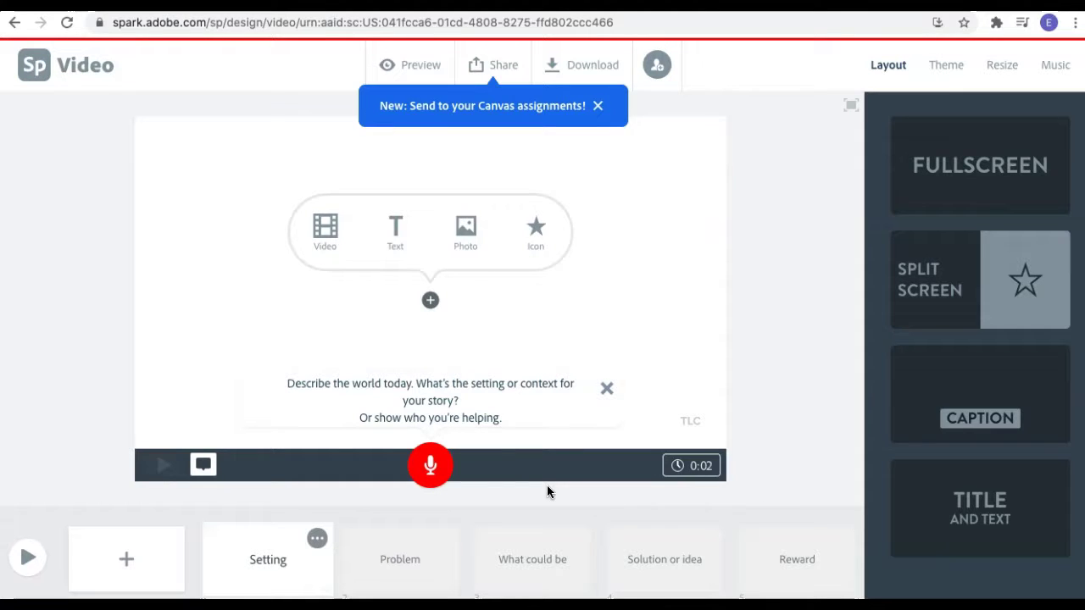
Place a free 'robot' photo on the Setting slide and add a text box beside it.
{"action": "left_click", "coordinate": [323, 241]}
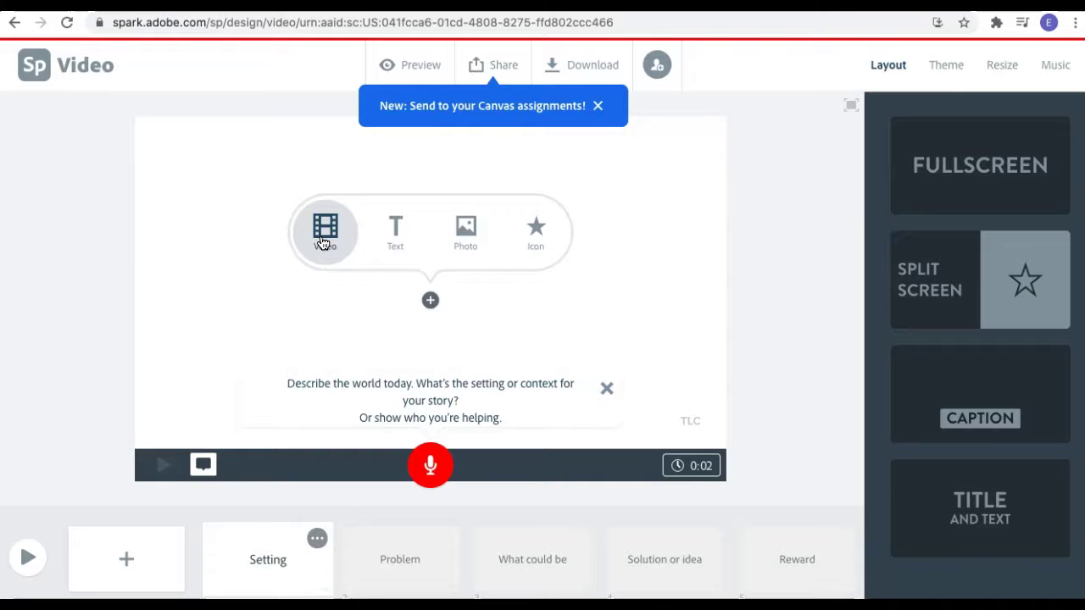
{"action": "left_click", "coordinate": [396, 244]}
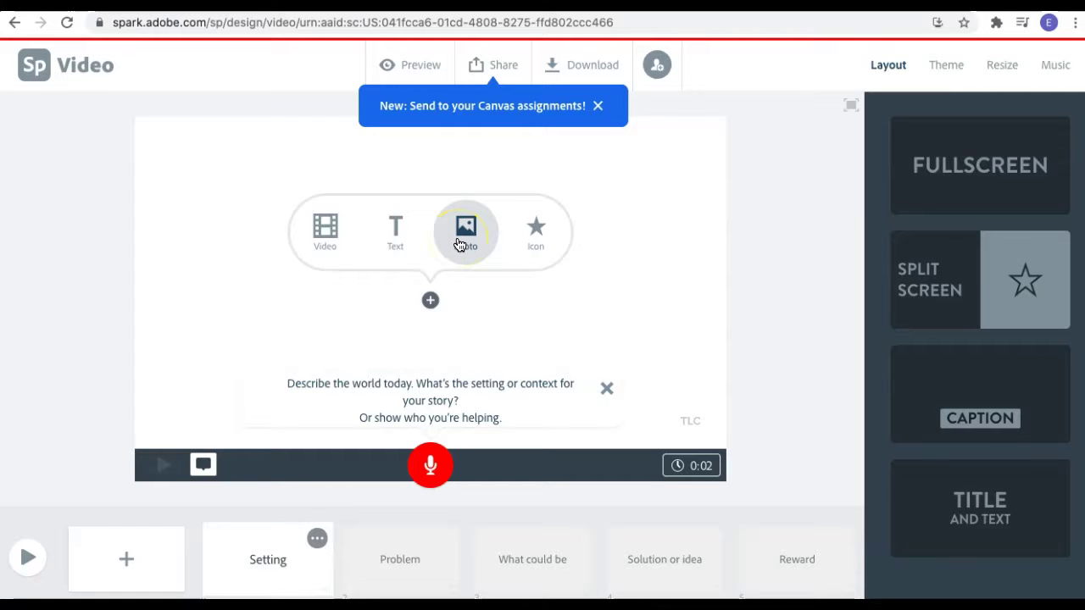
{"action": "left_click", "coordinate": [458, 244]}
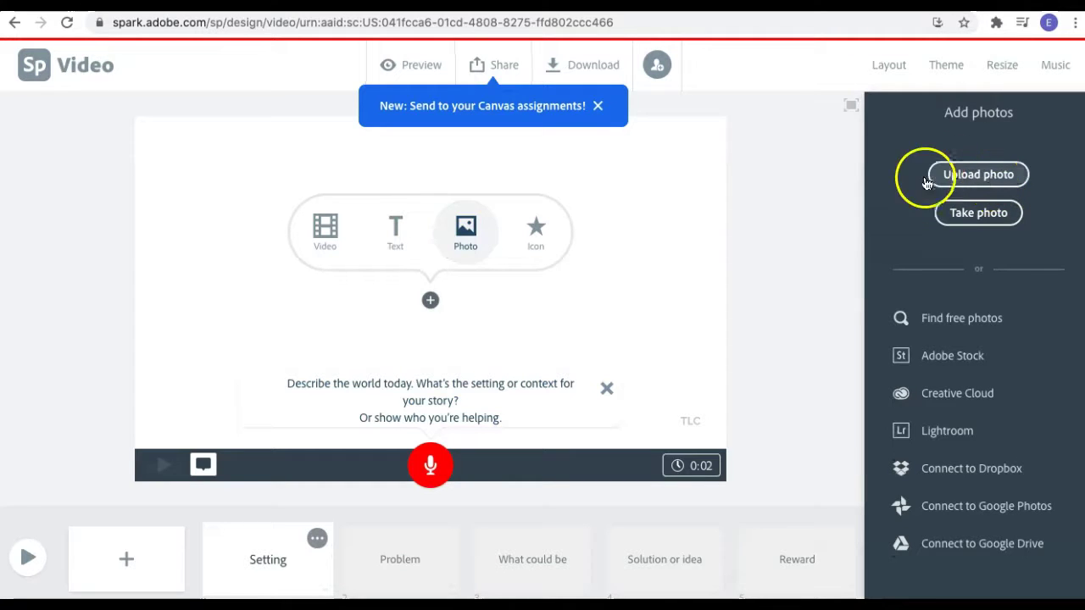
{"action": "left_click", "coordinate": [950, 330]}
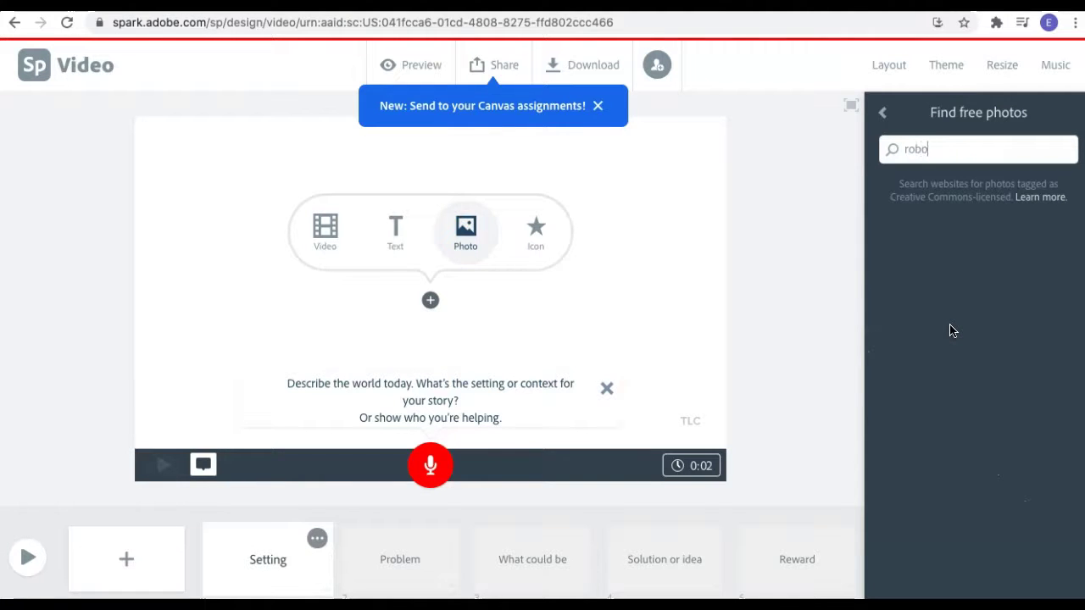
{"action": "type", "text": "t"}
{"action": "scroll", "coordinate": [915, 317], "scroll_direction": "down", "scroll_amount": 3}
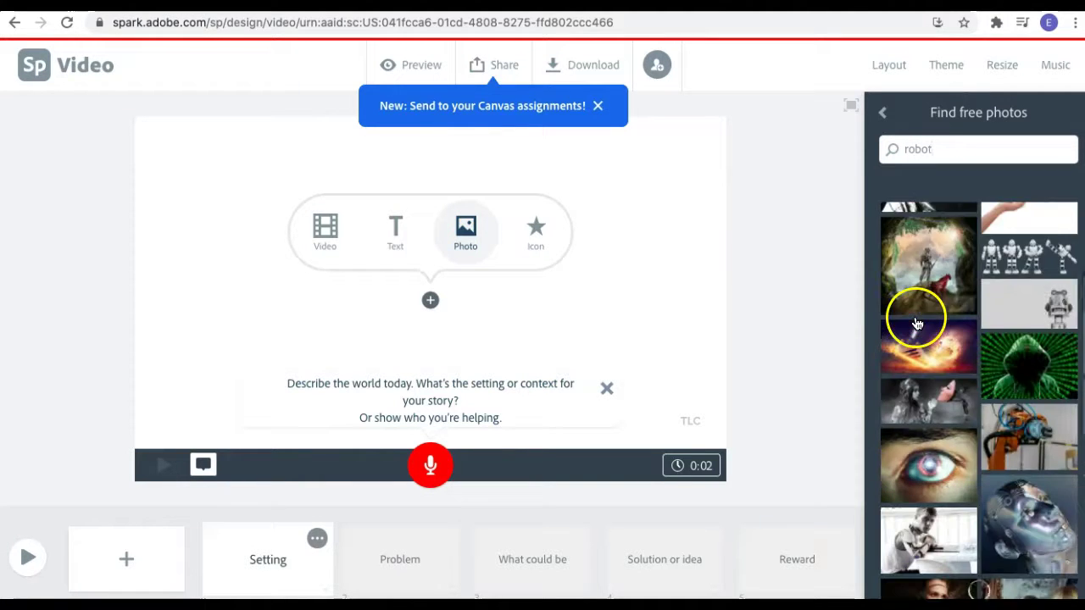
{"action": "left_click", "coordinate": [1032, 240]}
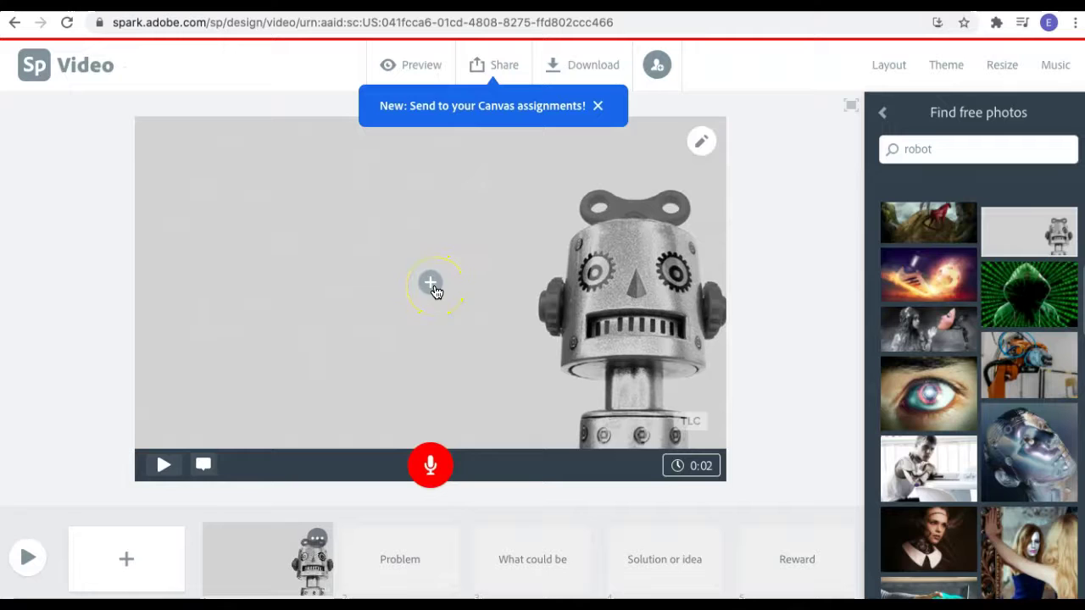
{"action": "left_click", "coordinate": [433, 288]}
{"action": "left_click", "coordinate": [395, 235]}
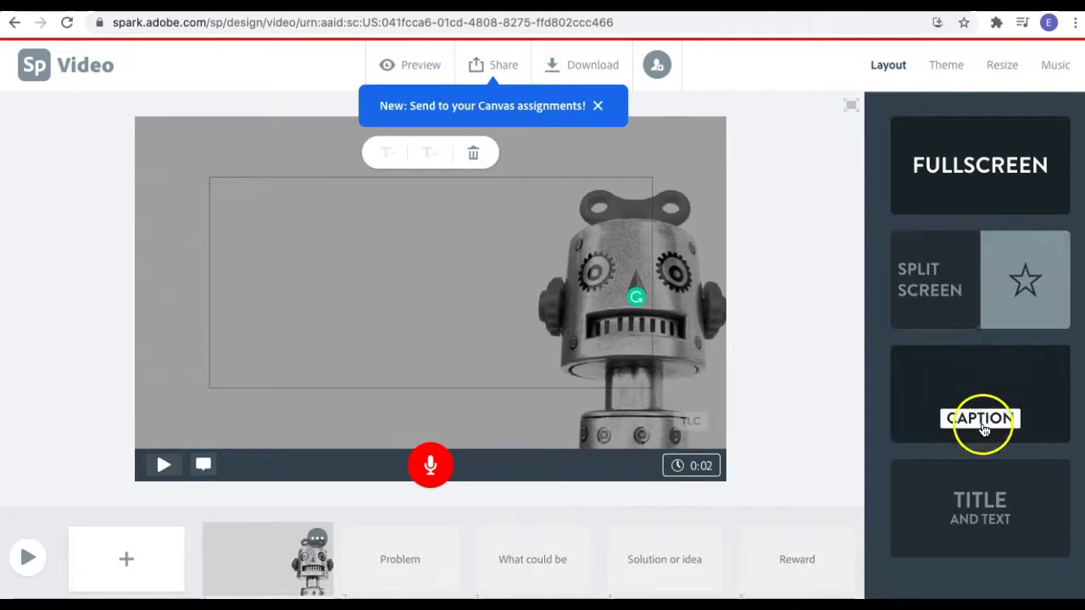
Switch to a title-and-text layout and title the slide 'Robot 3000'.
{"action": "left_click", "coordinate": [983, 515]}
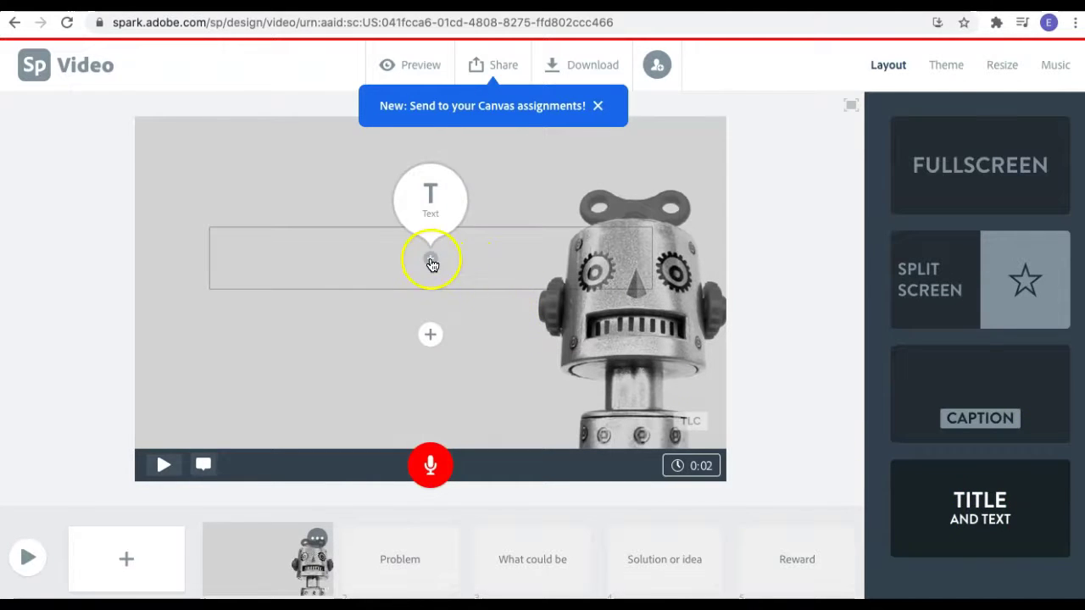
{"action": "left_click", "coordinate": [431, 196]}
{"action": "type", "text": "Robot 2"}
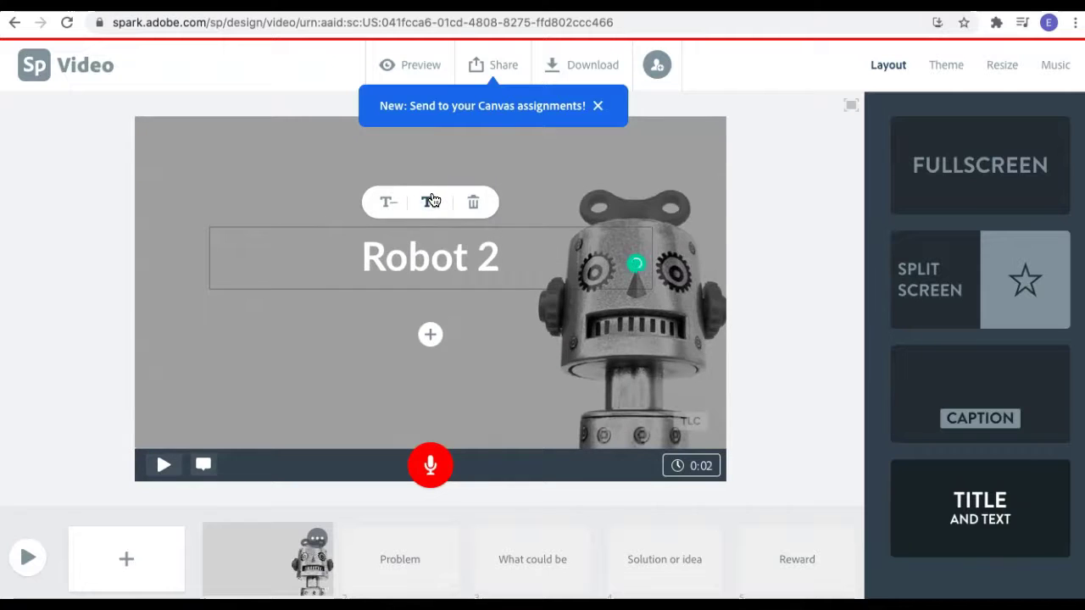
{"action": "key", "text": "BackSpace"}
{"action": "type", "text": "3000"}
Add the subtitle 'the only robot you will ever need' at its original size.
{"action": "left_click", "coordinate": [430, 334]}
{"action": "type", "text": "the "}
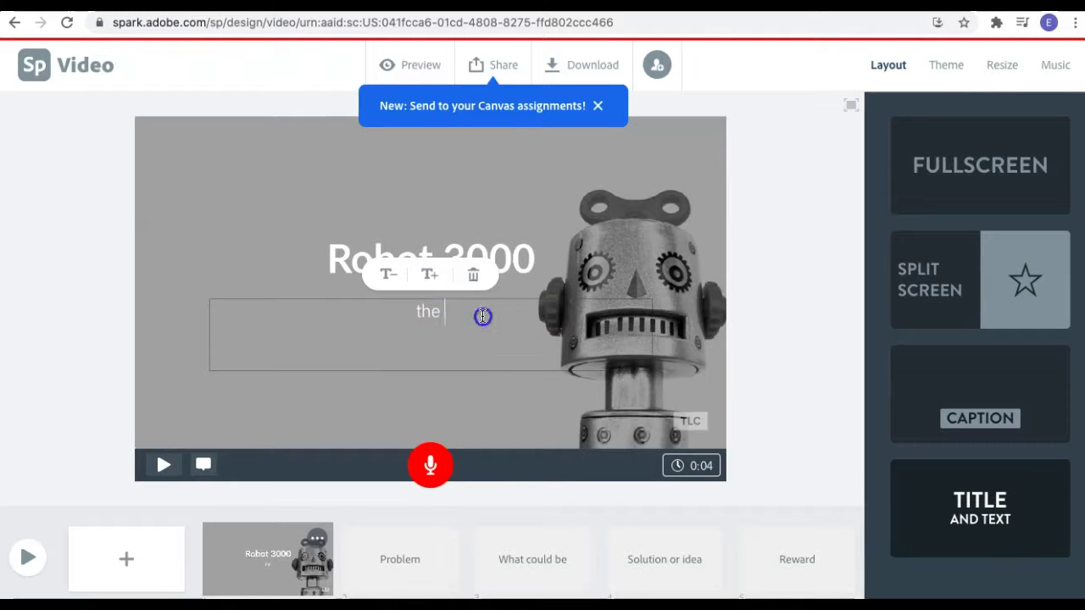
{"action": "type", "text": "only robot you will ever need"}
{"action": "left_click", "coordinate": [430, 274]}
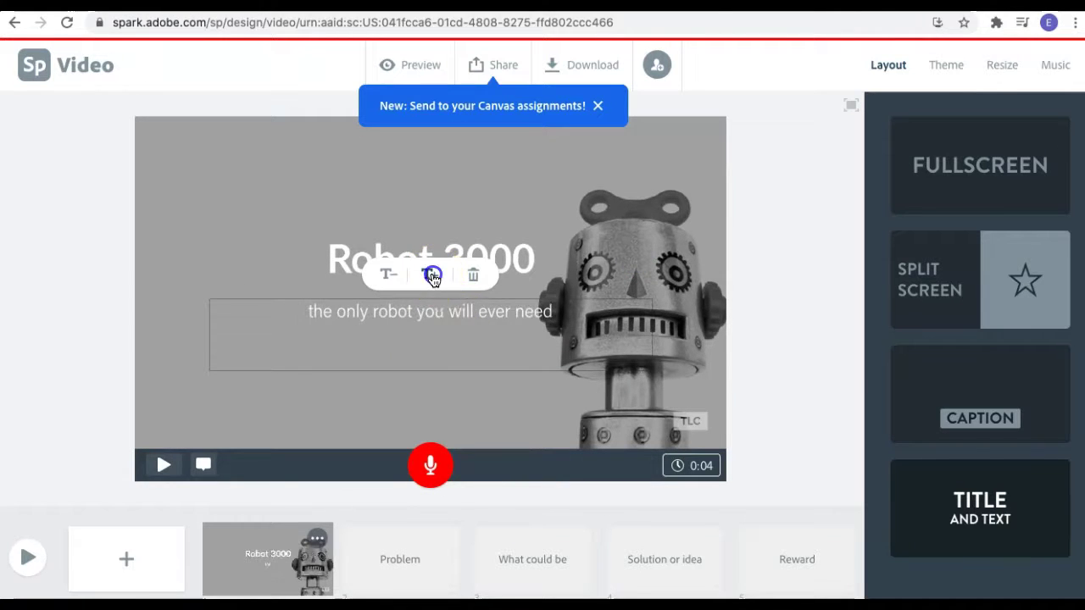
{"action": "left_click", "coordinate": [392, 276]}
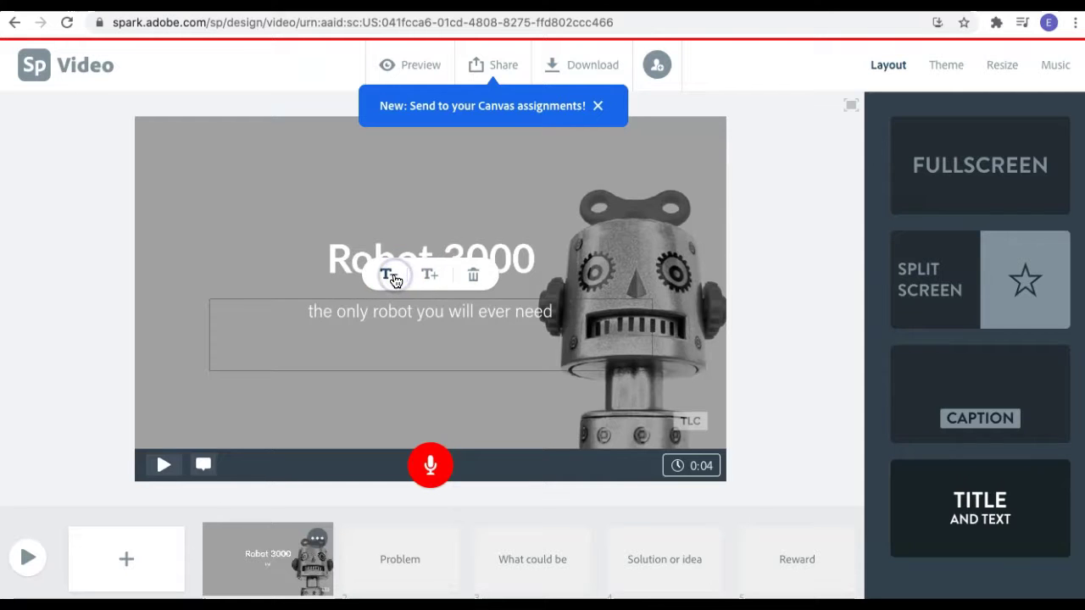
{"action": "left_click", "coordinate": [492, 417]}
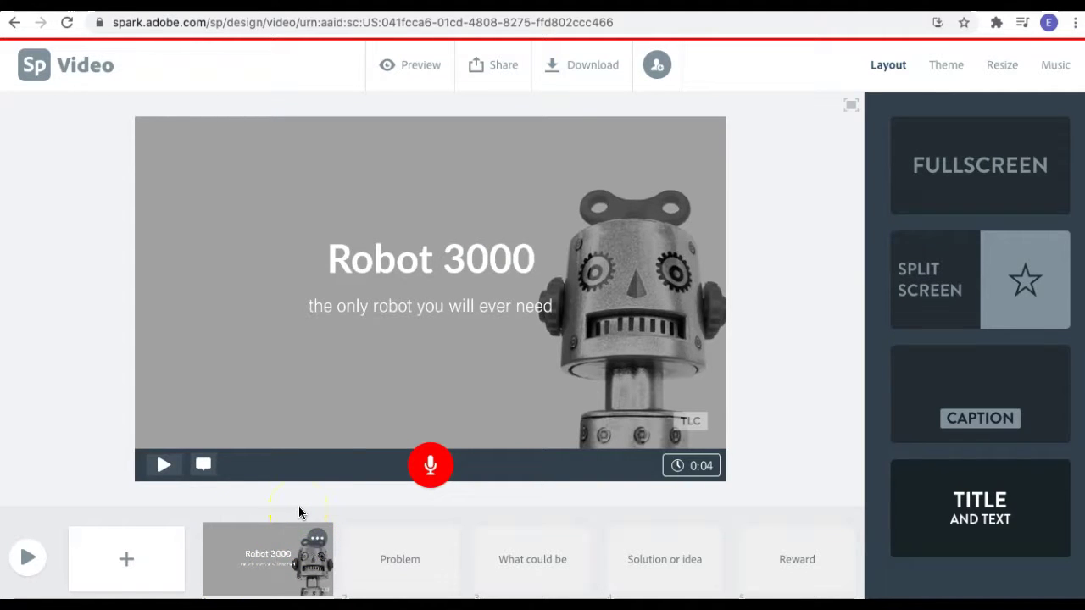
{"action": "left_click", "coordinate": [203, 472]}
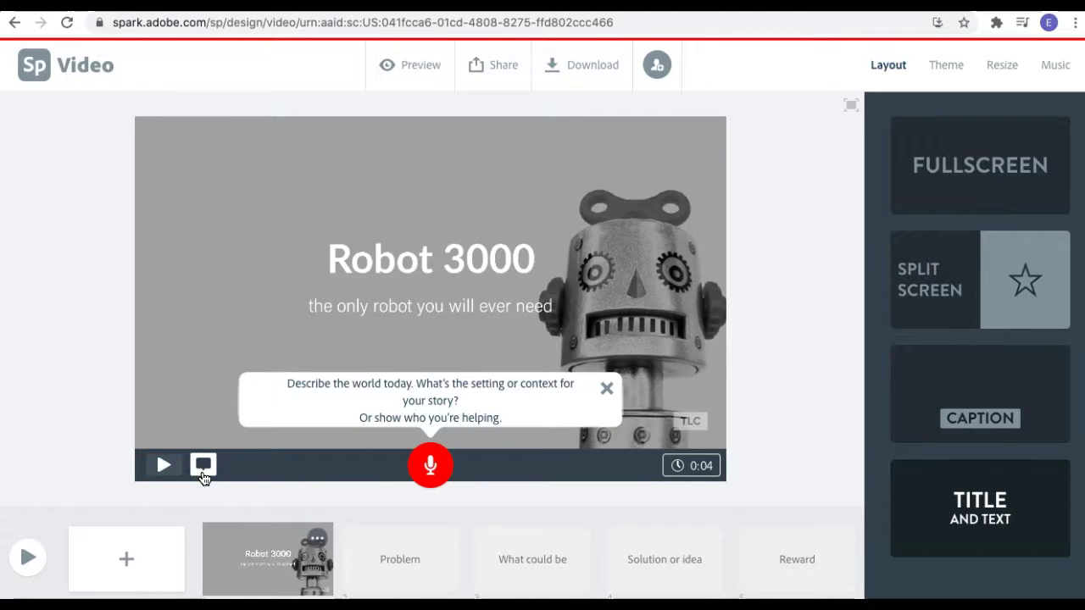
{"action": "left_click", "coordinate": [685, 471]}
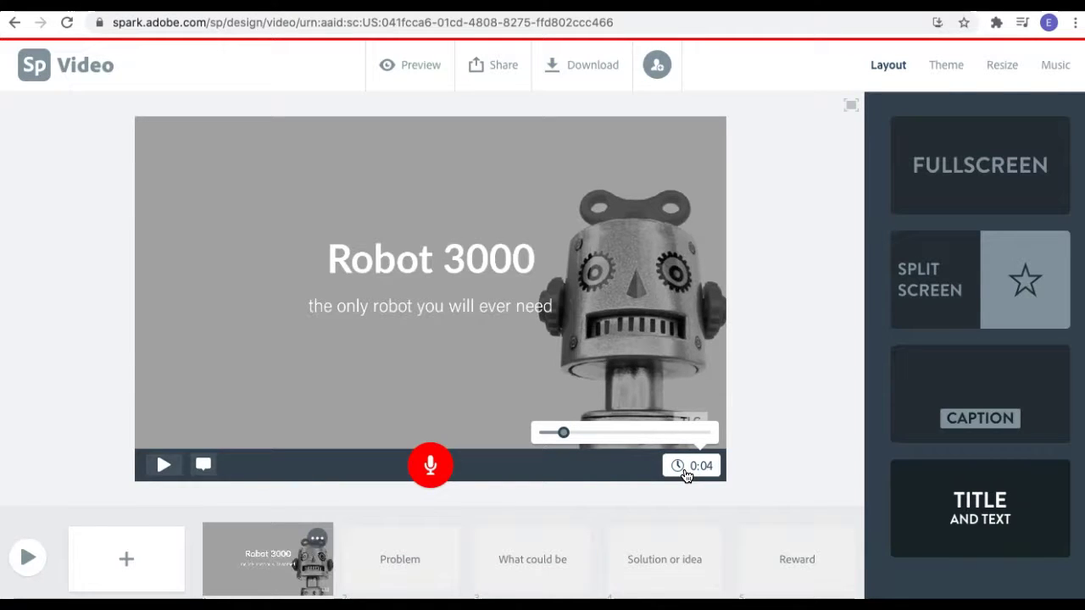
{"action": "left_click", "coordinate": [560, 503]}
{"action": "left_click", "coordinate": [432, 465]}
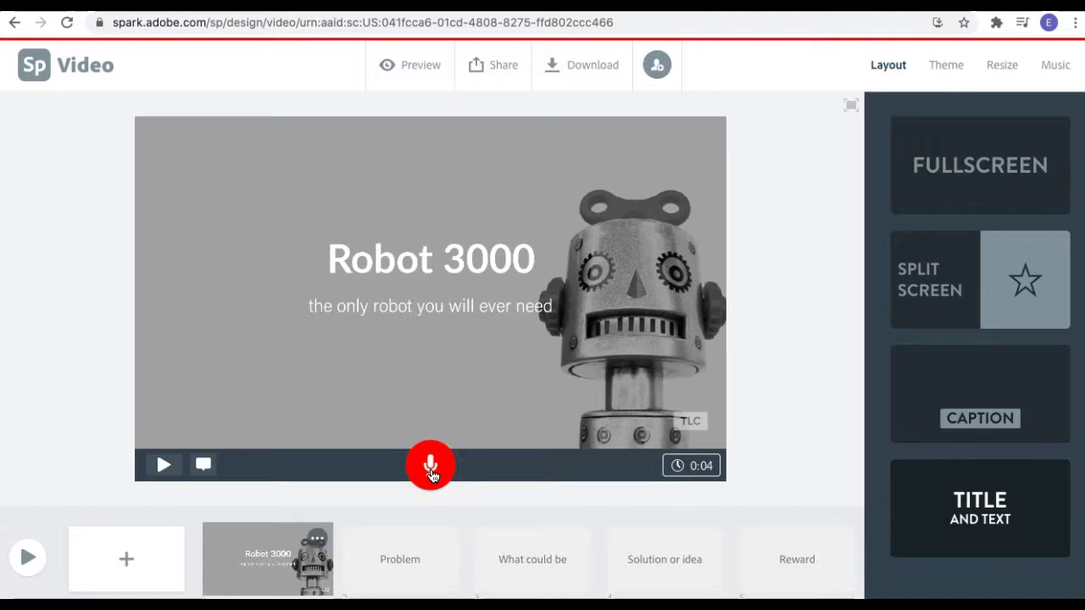
{"action": "left_click", "coordinate": [429, 470]}
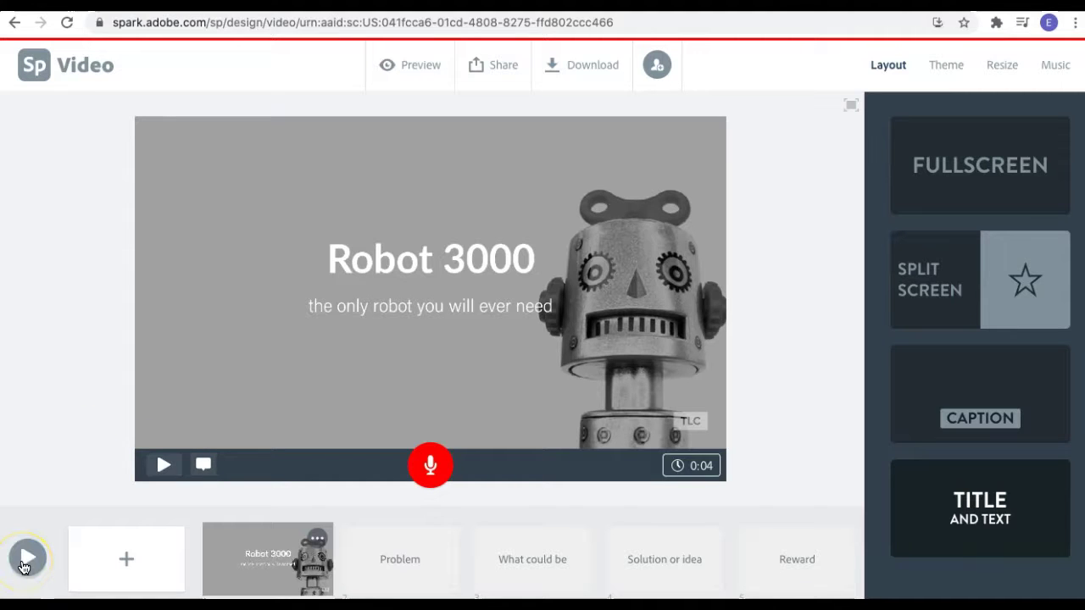
On the Problem slide, add the grey robot photo from the free photo search.
{"action": "left_click", "coordinate": [392, 560]}
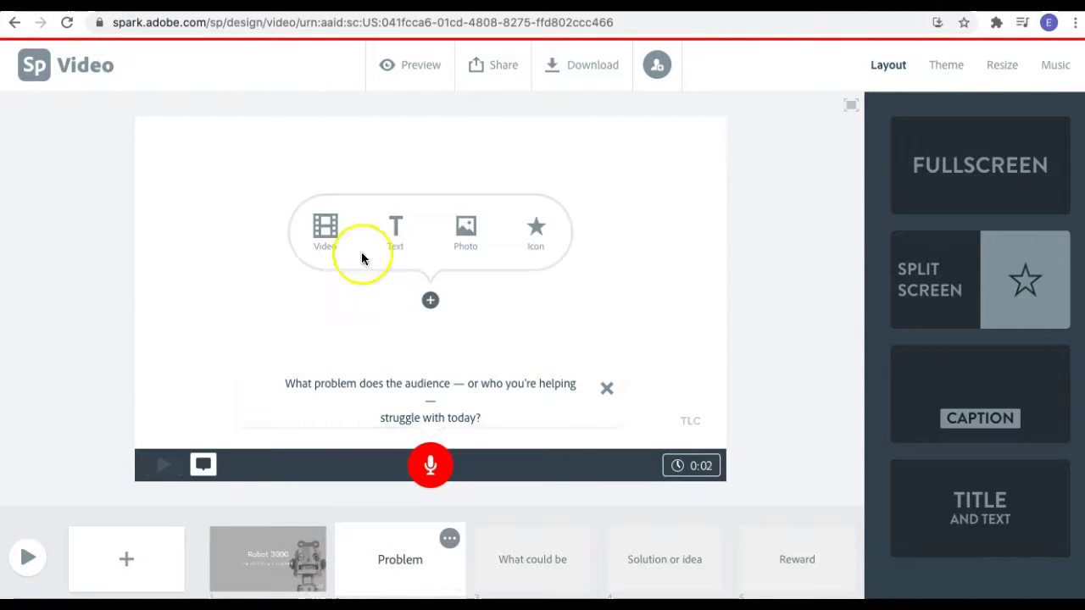
{"action": "left_click", "coordinate": [316, 244]}
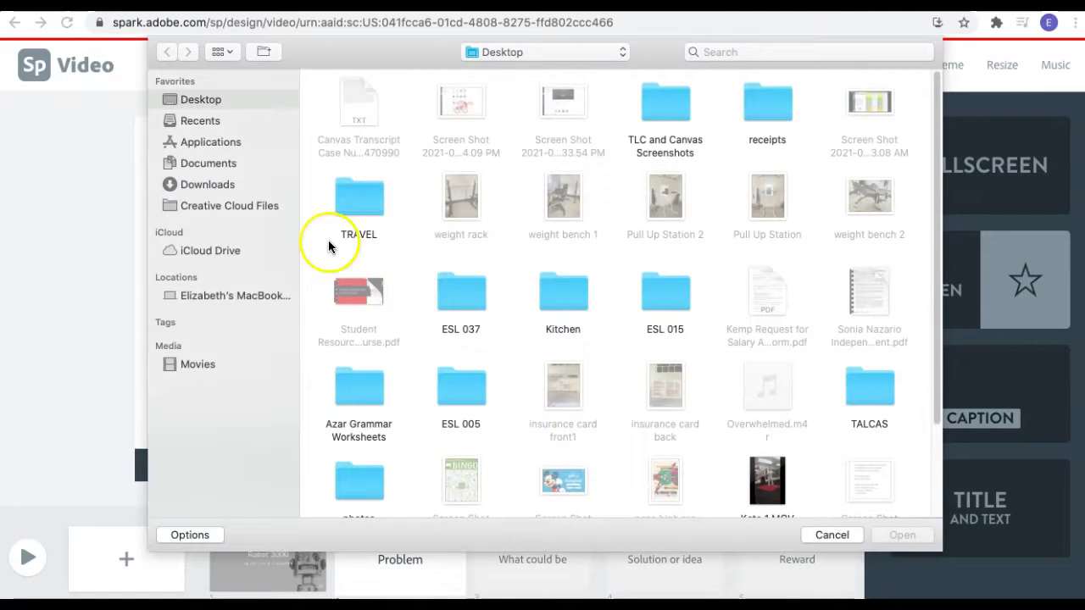
{"action": "left_click", "coordinate": [831, 536]}
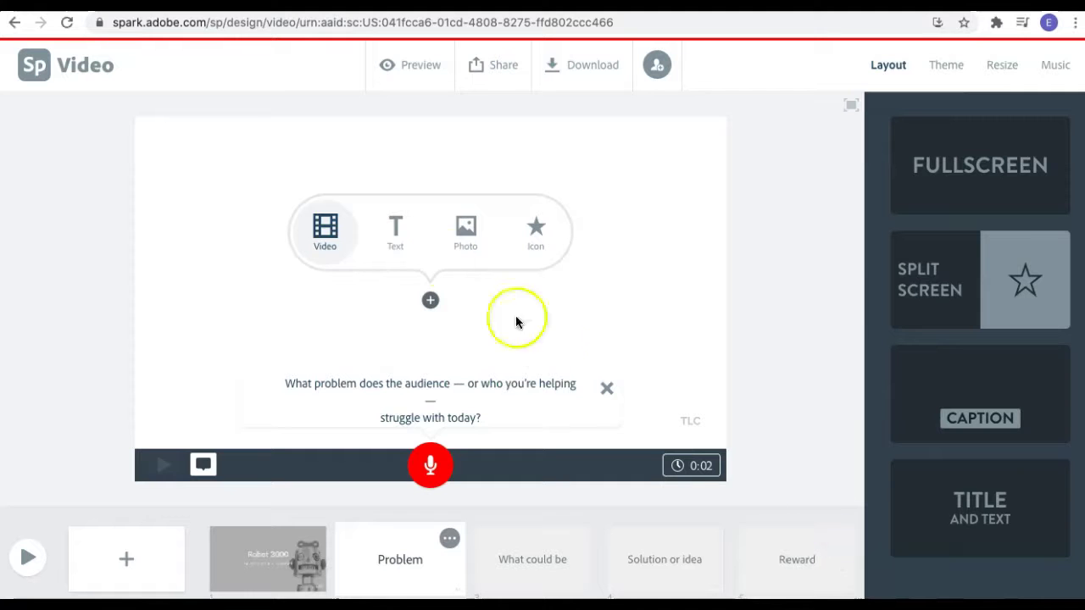
{"action": "left_click", "coordinate": [460, 235]}
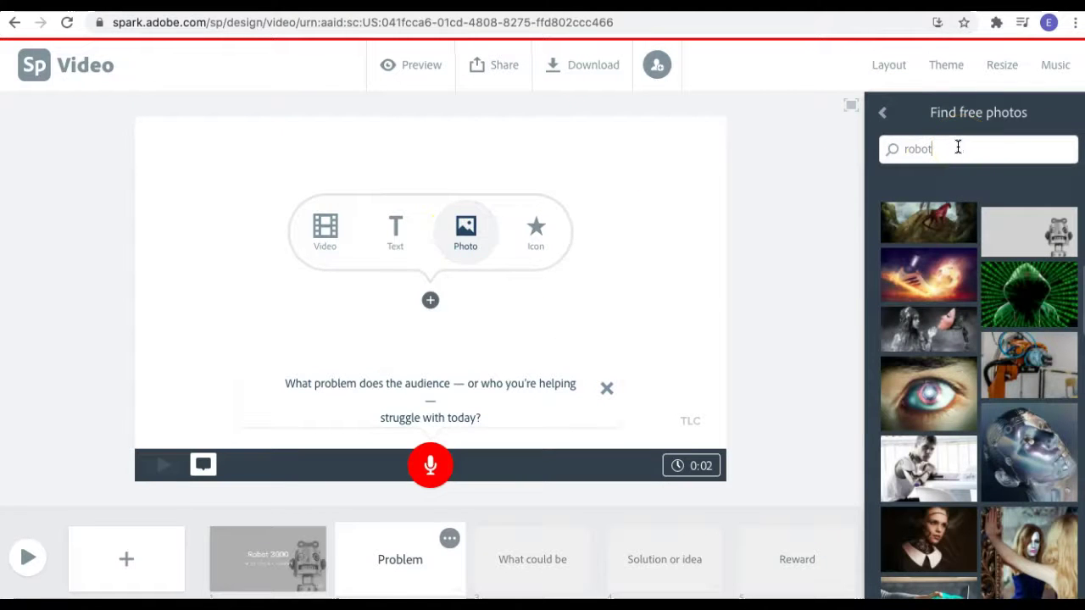
{"action": "left_click", "coordinate": [1029, 239]}
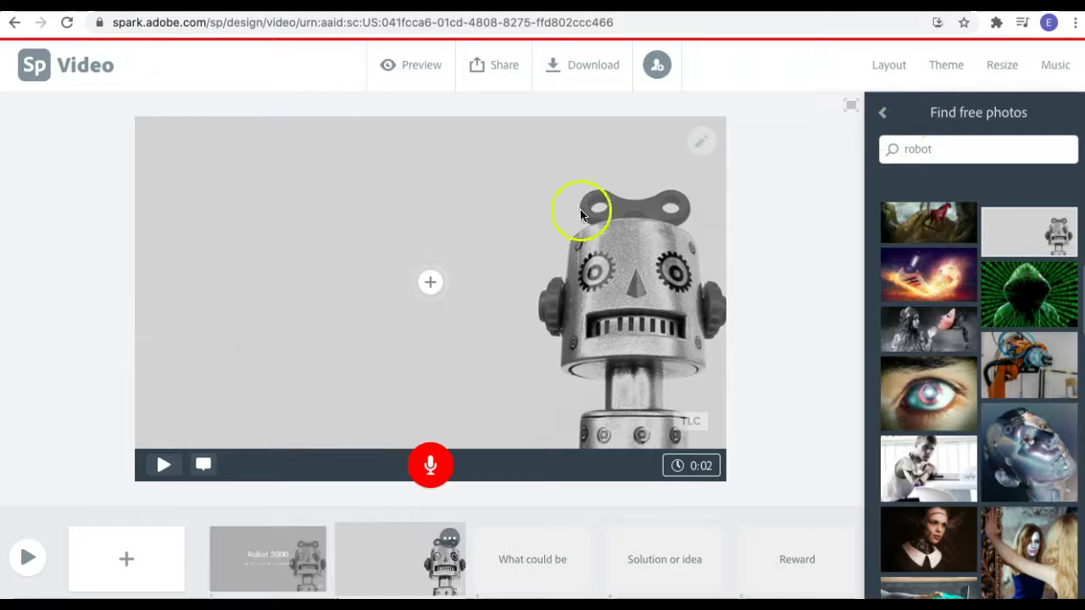
{"action": "left_click", "coordinate": [429, 285]}
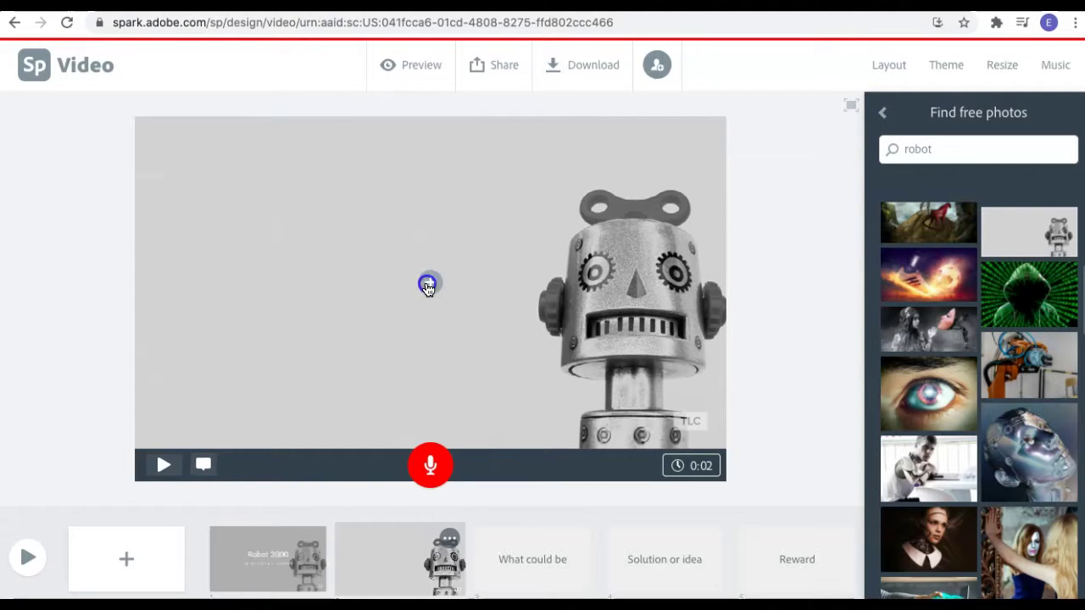
Switch the Problem slide to the Split Screen layout and swap its halves.
{"action": "left_click", "coordinate": [395, 241]}
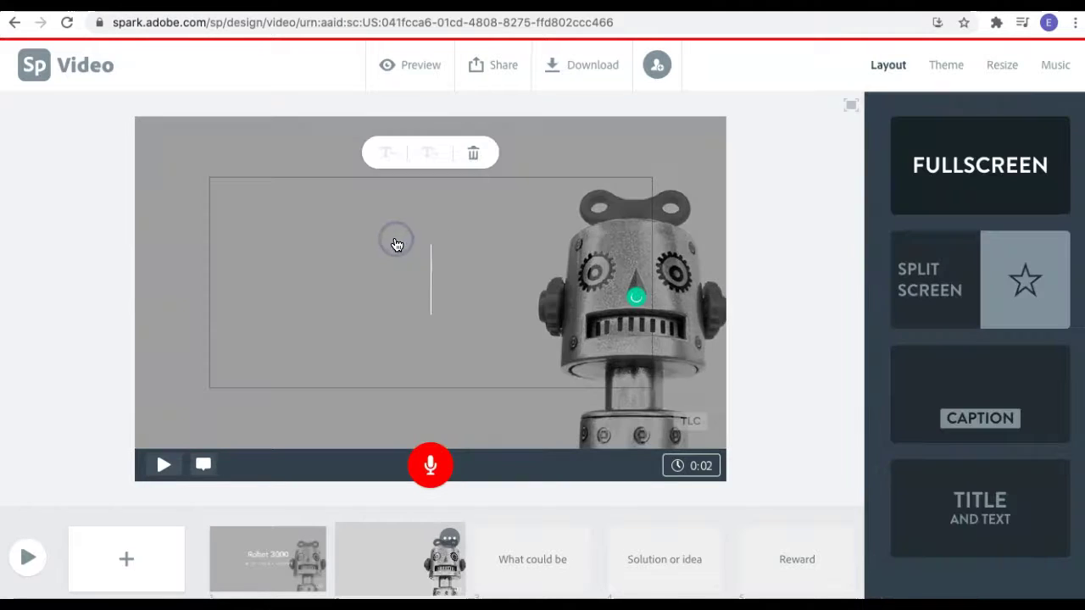
{"action": "left_click", "coordinate": [931, 296]}
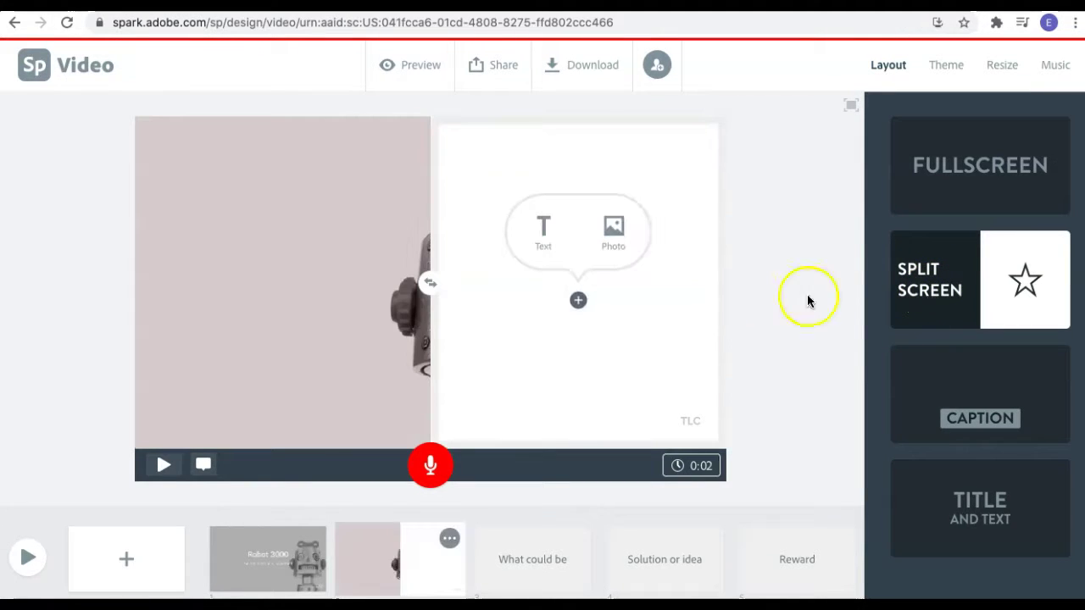
{"action": "left_click", "coordinate": [424, 291]}
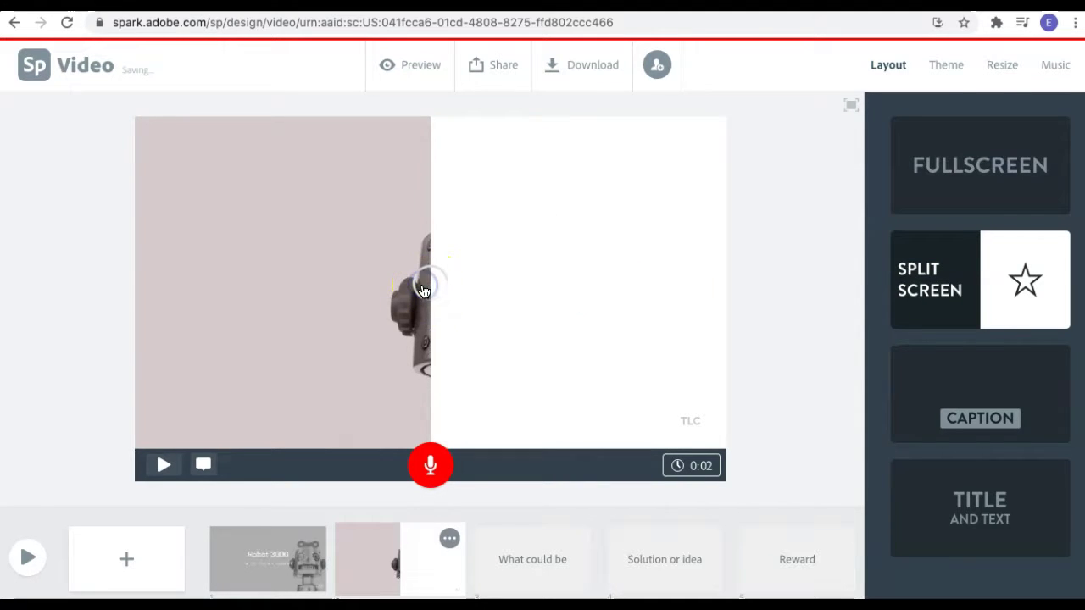
Zoom the robot photo in and position it so the head sits centred in the right half.
{"action": "left_click", "coordinate": [424, 290]}
{"action": "left_click", "coordinate": [559, 292]}
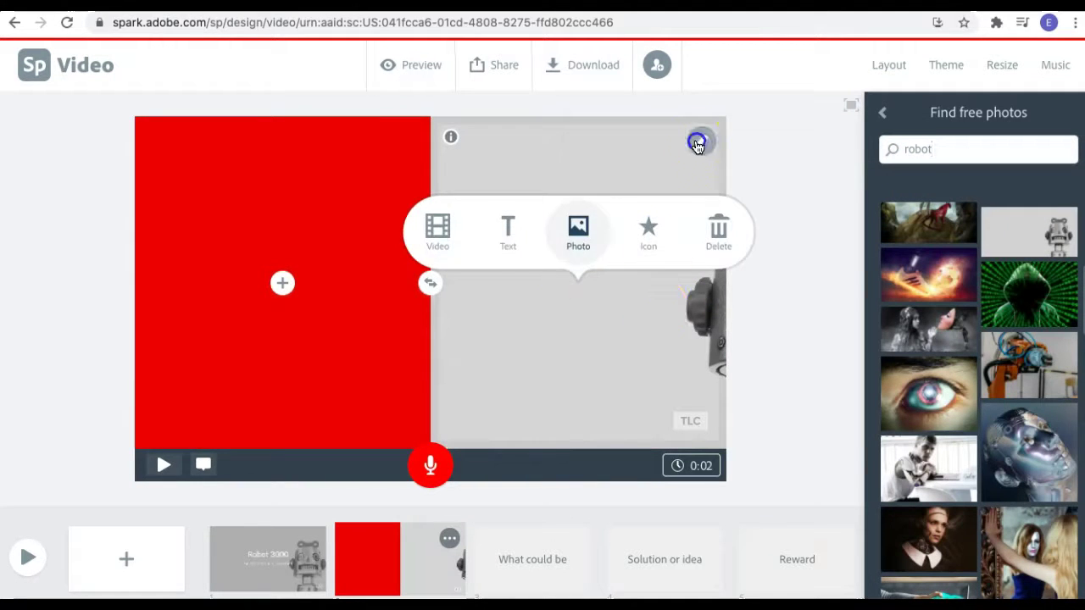
{"action": "left_click", "coordinate": [701, 178]}
{"action": "left_click", "coordinate": [701, 198]}
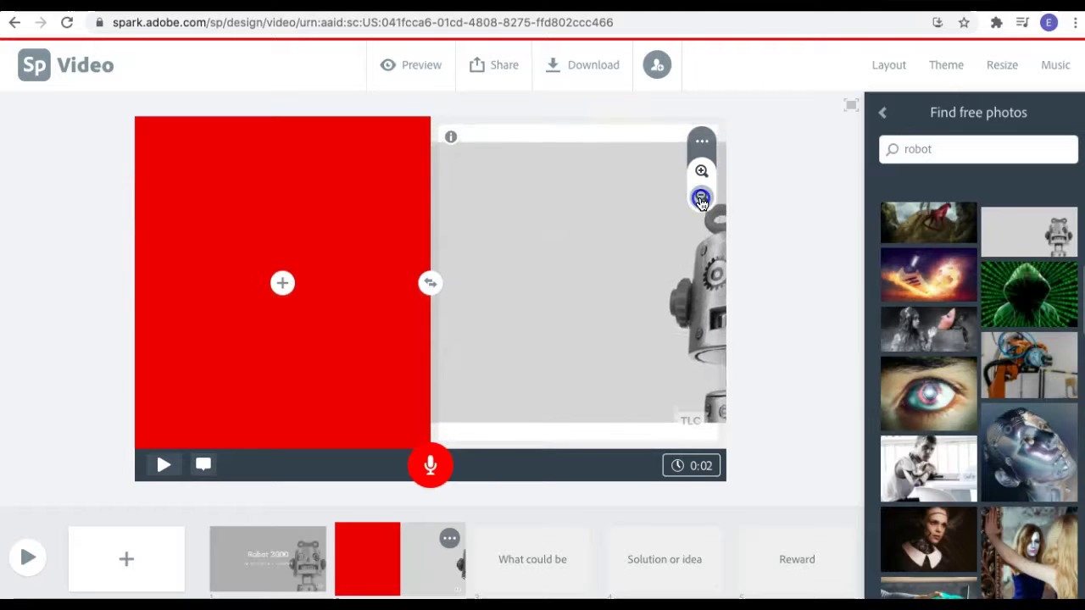
{"action": "left_click", "coordinate": [701, 171]}
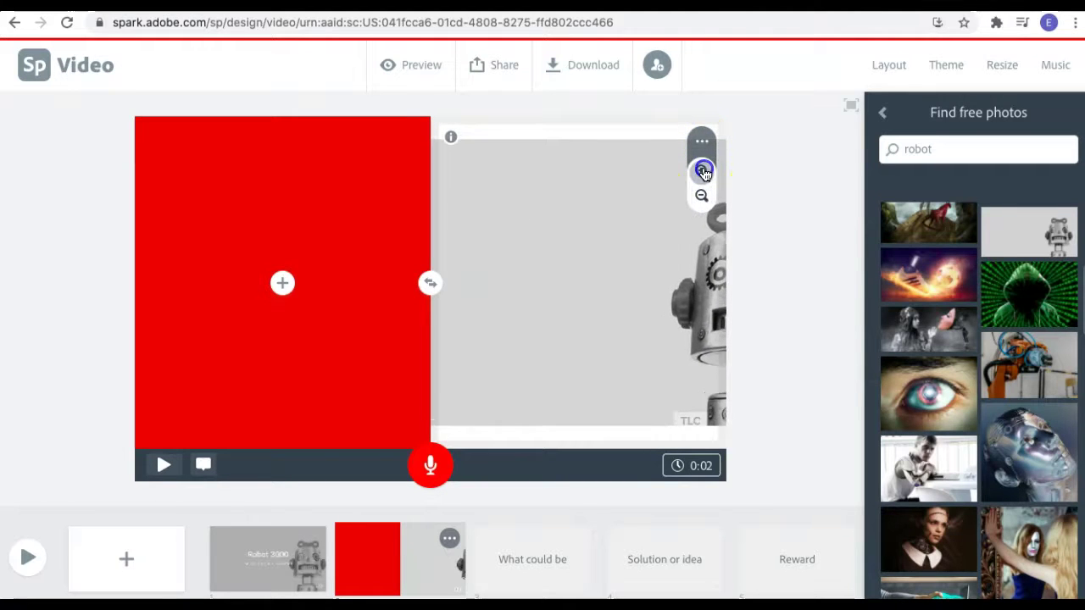
{"action": "left_click_drag", "start_coordinate": [528, 278], "coordinate": [424, 323]}
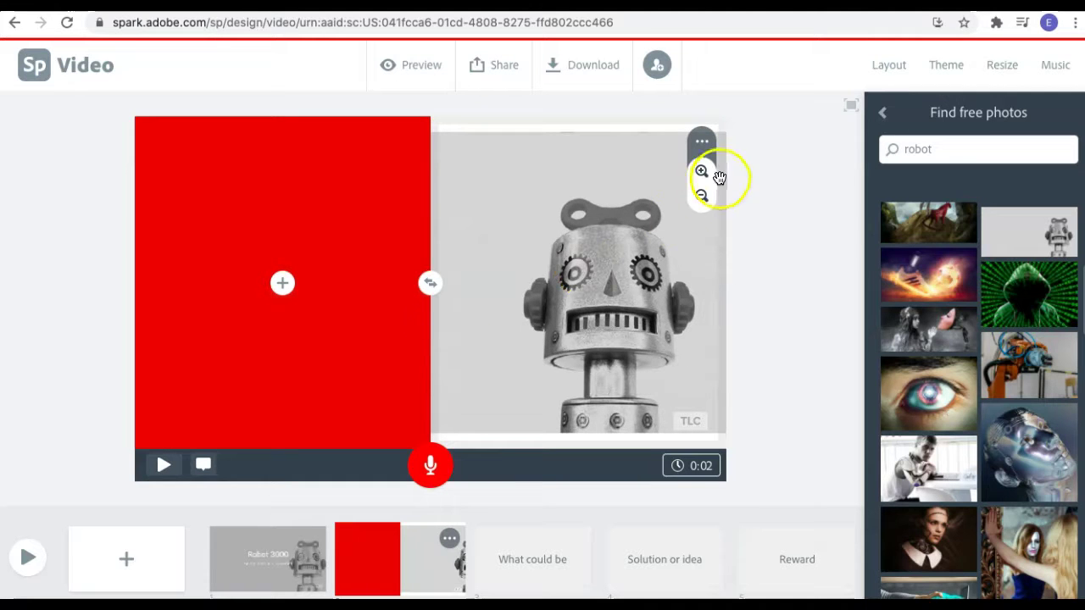
{"action": "left_click", "coordinate": [703, 172]}
{"action": "left_click", "coordinate": [703, 173]}
{"action": "left_click_drag", "start_coordinate": [628, 337], "coordinate": [595, 337]}
{"action": "left_click", "coordinate": [283, 283]}
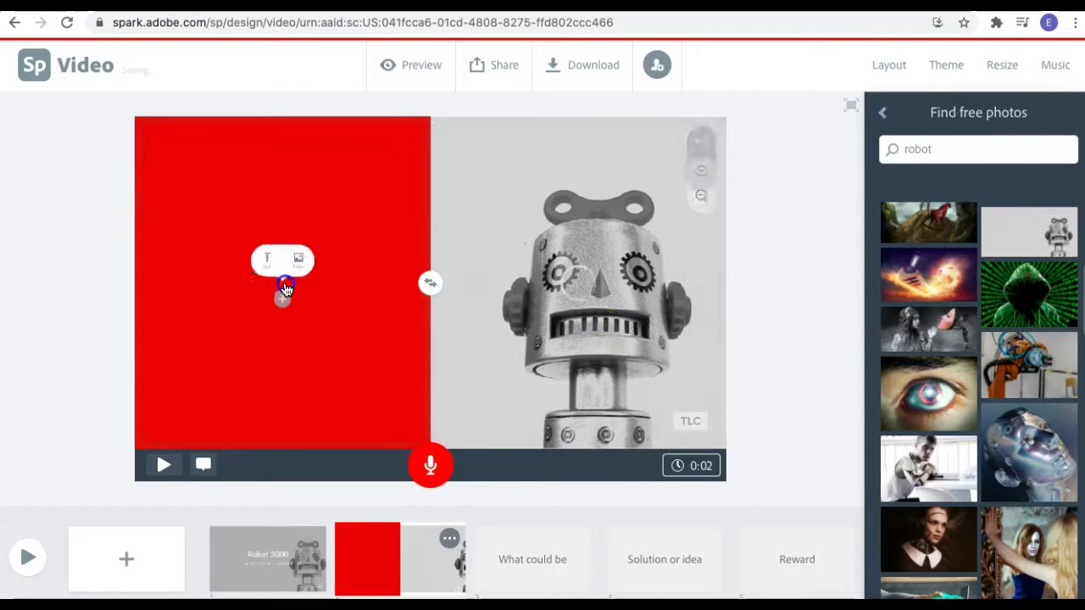
Write 'Solving problems' and 'Saving the world' on the red half, separated by a blank line.
{"action": "left_click", "coordinate": [247, 230]}
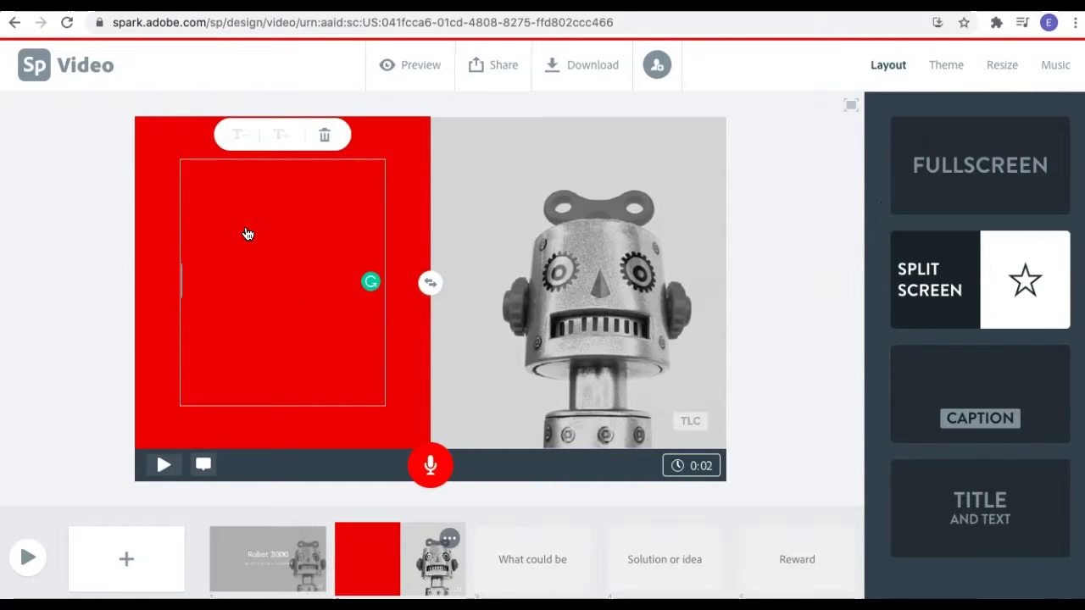
{"action": "type", "text": "Saving the world"}
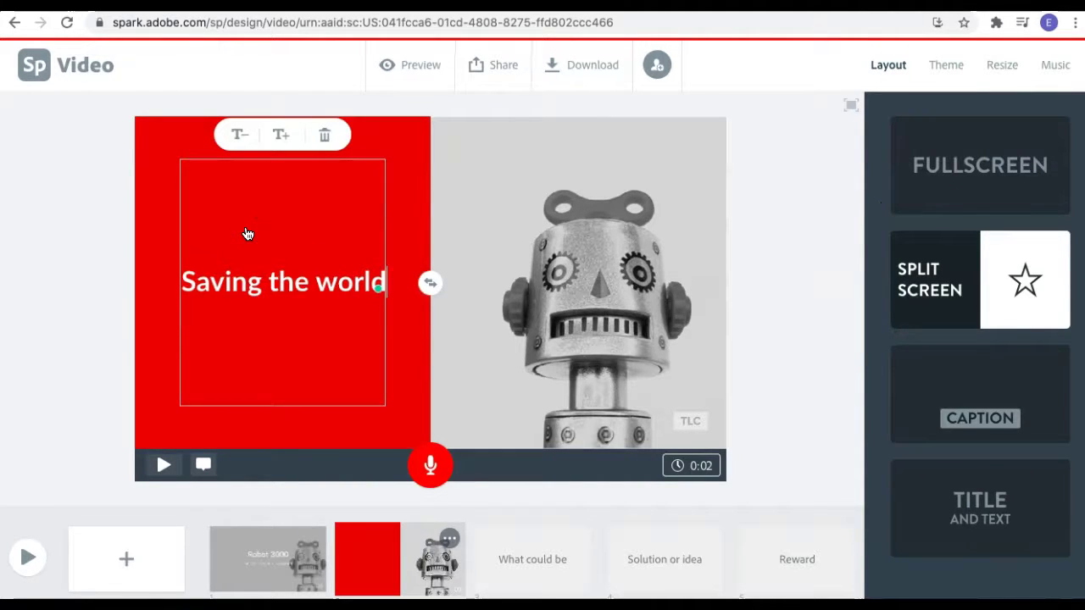
{"action": "left_click", "coordinate": [185, 280]}
{"action": "type", "text": "Solving problems"}
{"action": "key", "text": "Return"}
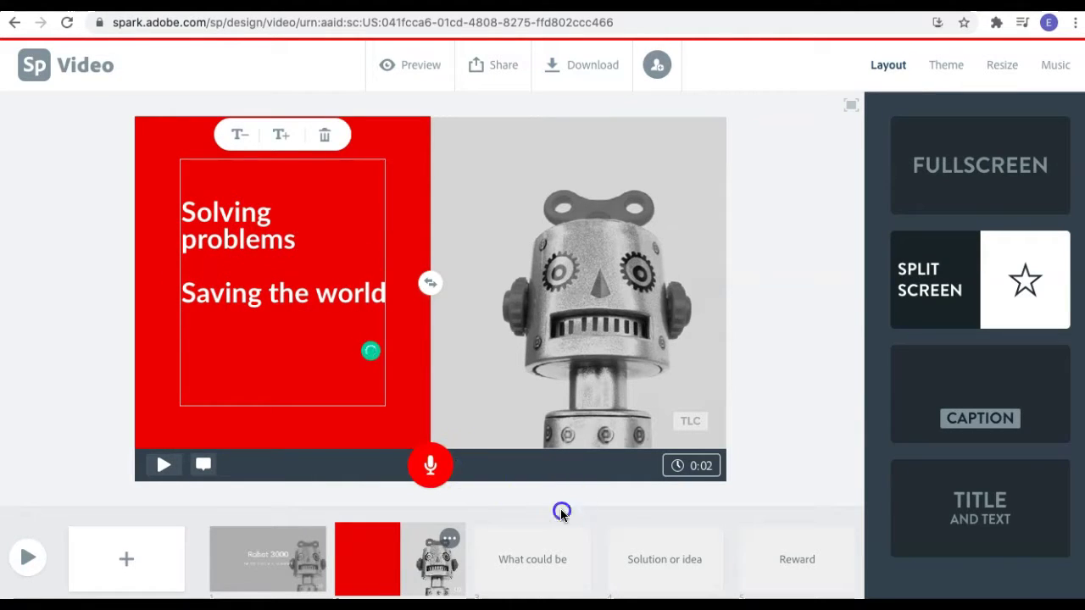
{"action": "left_click", "coordinate": [331, 438]}
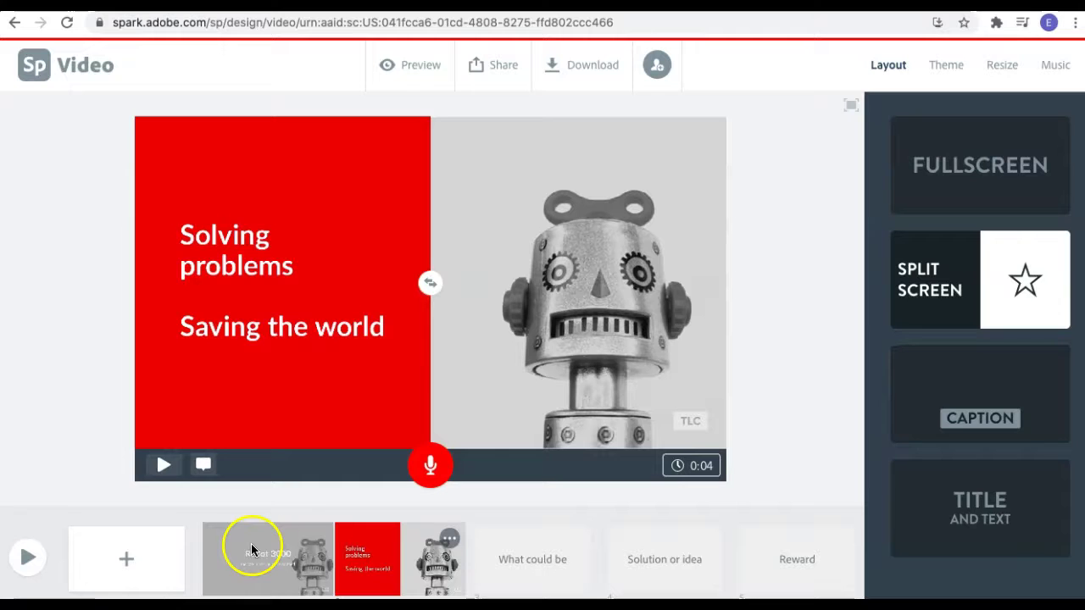
On the What could be slide, search the free photos for 'tired'.
{"action": "left_click", "coordinate": [502, 550]}
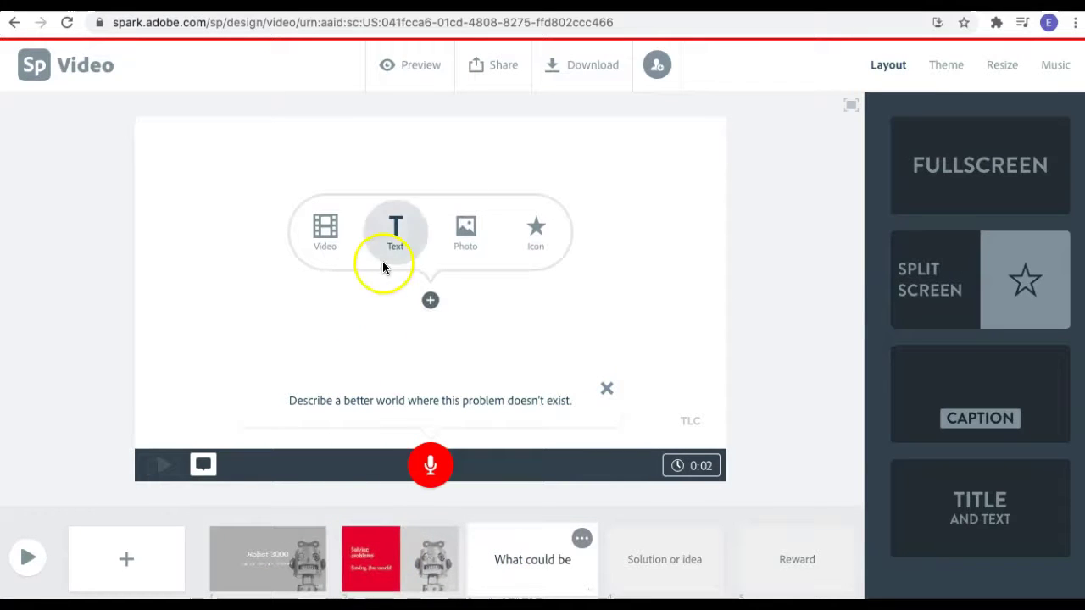
{"action": "left_click", "coordinate": [458, 249]}
{"action": "scroll", "coordinate": [976, 436], "scroll_direction": "down", "scroll_amount": 10}
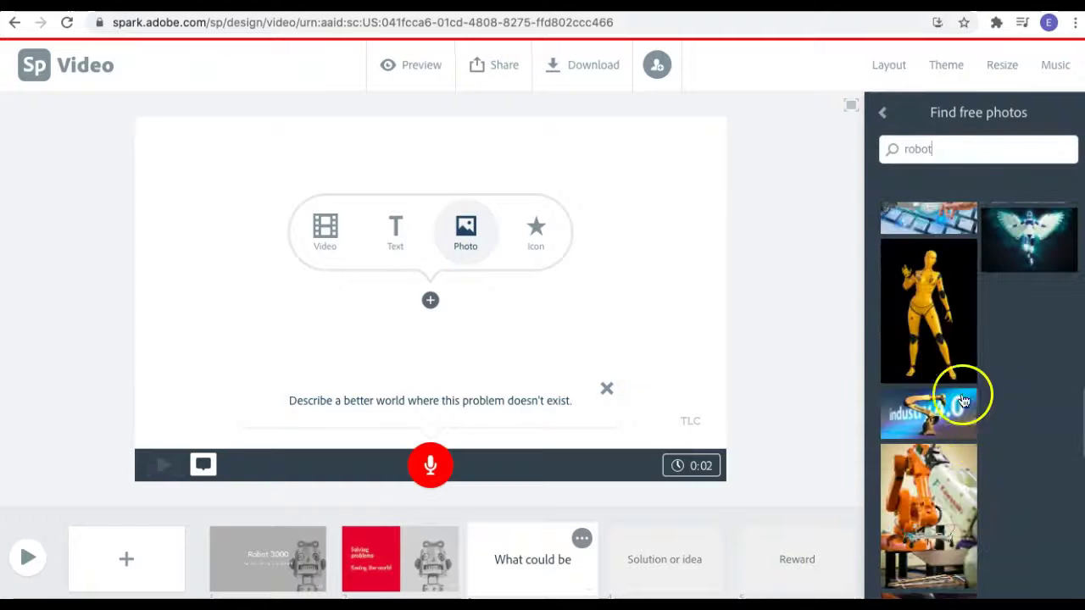
{"action": "left_click_drag", "start_coordinate": [944, 157], "coordinate": [873, 153]}
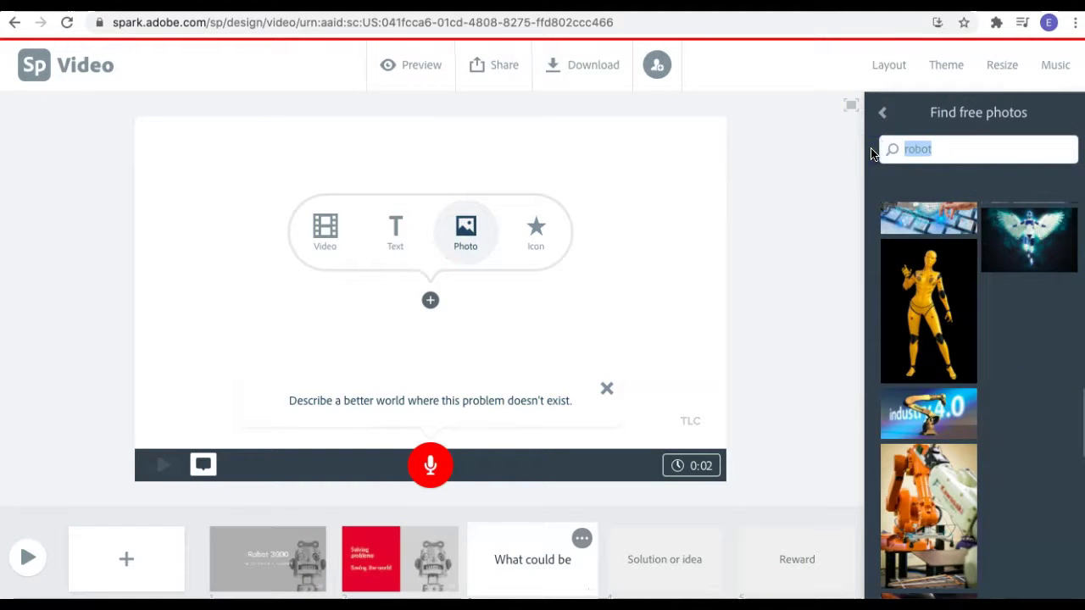
{"action": "type", "text": "tired"}
{"action": "key", "text": "Return"}
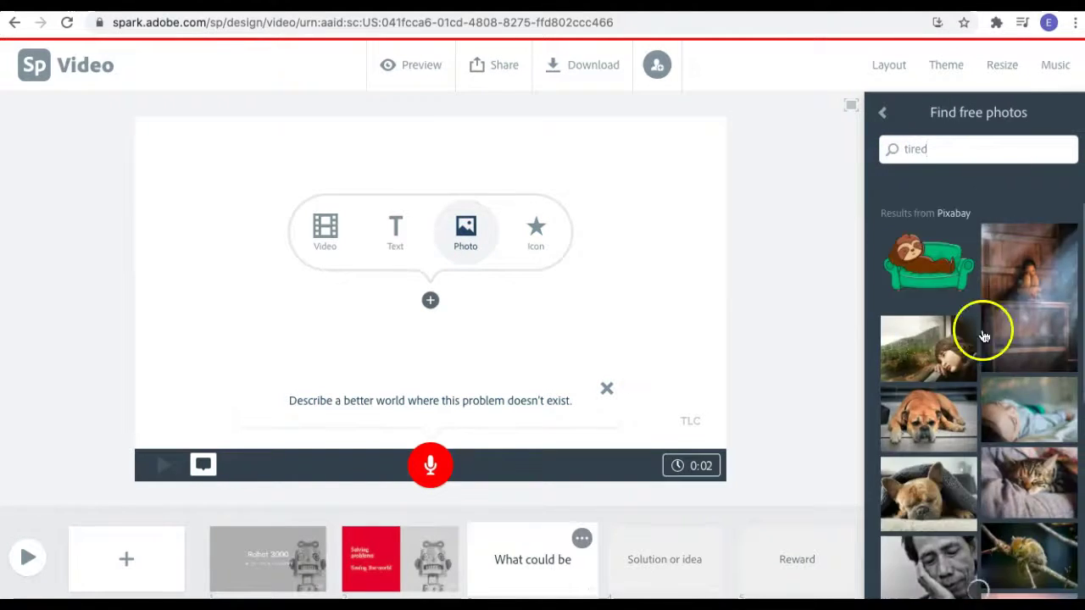
Place the photo of the woman holding stacked binders on the slide.
{"action": "scroll", "coordinate": [920, 354], "scroll_direction": "down", "scroll_amount": 2}
{"action": "scroll", "coordinate": [920, 354], "scroll_direction": "down", "scroll_amount": 1}
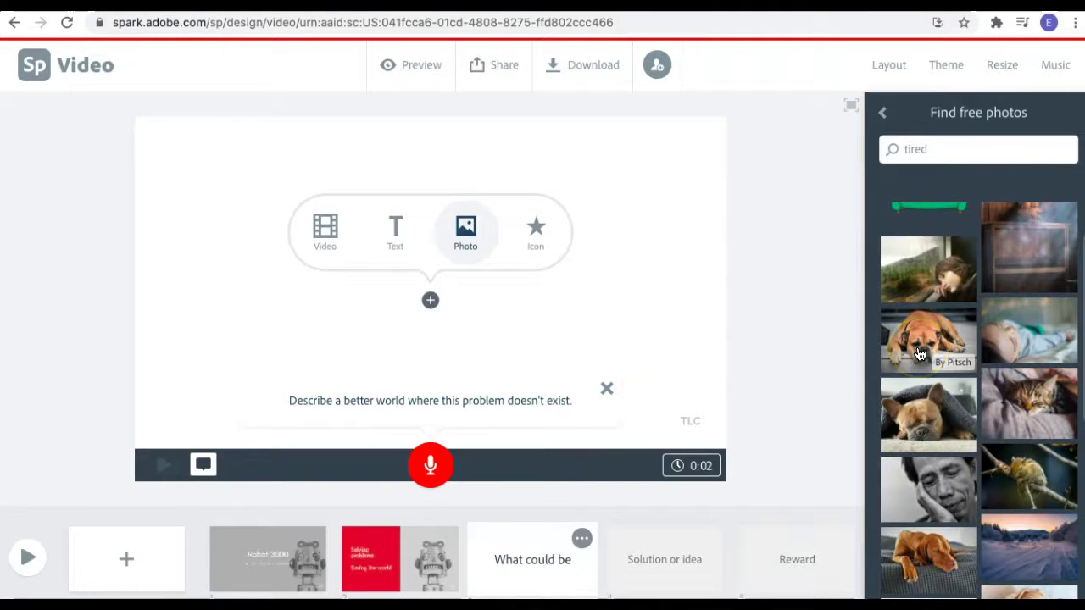
{"action": "scroll", "coordinate": [920, 354], "scroll_direction": "down", "scroll_amount": 10}
{"action": "left_click", "coordinate": [917, 304]}
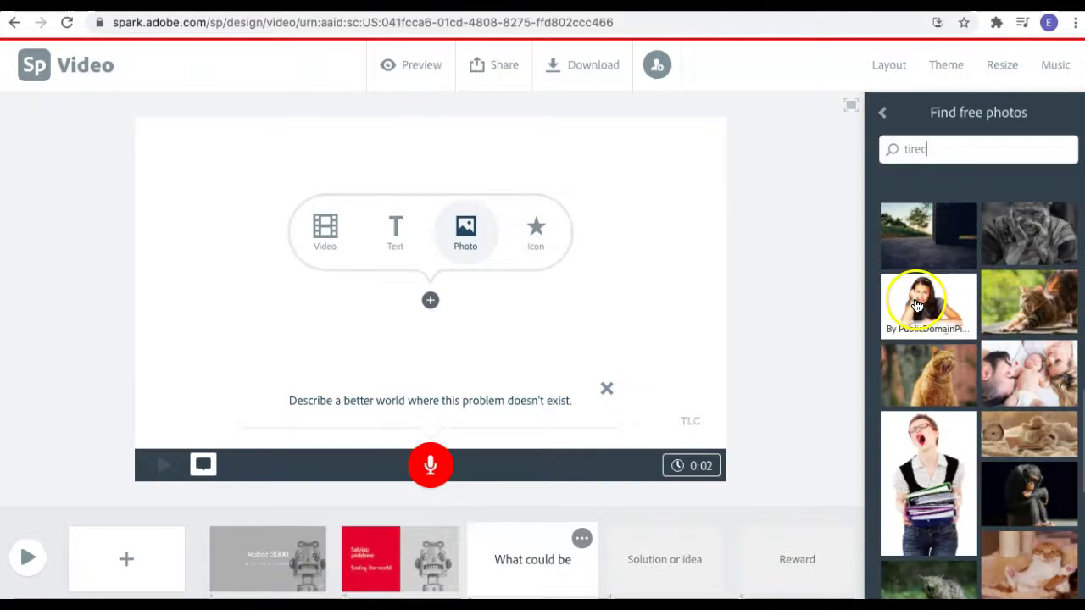
{"action": "left_click", "coordinate": [910, 489]}
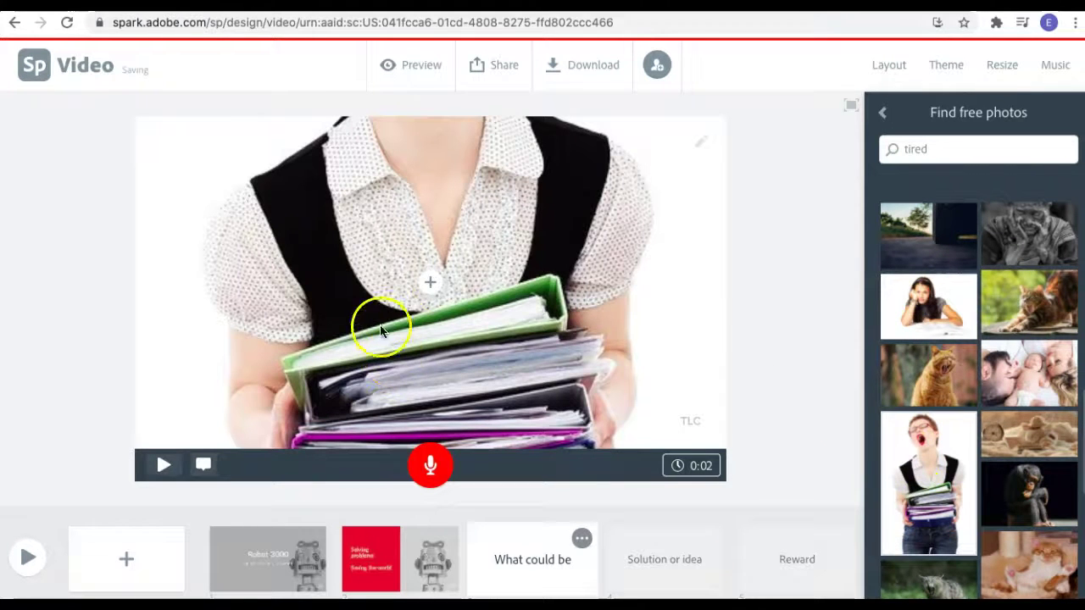
Overlay the text 'tired? overwhelmed?' and 'you need Robot 3000' using the Title and Text layout.
{"action": "left_click", "coordinate": [429, 283]}
{"action": "left_click", "coordinate": [400, 231]}
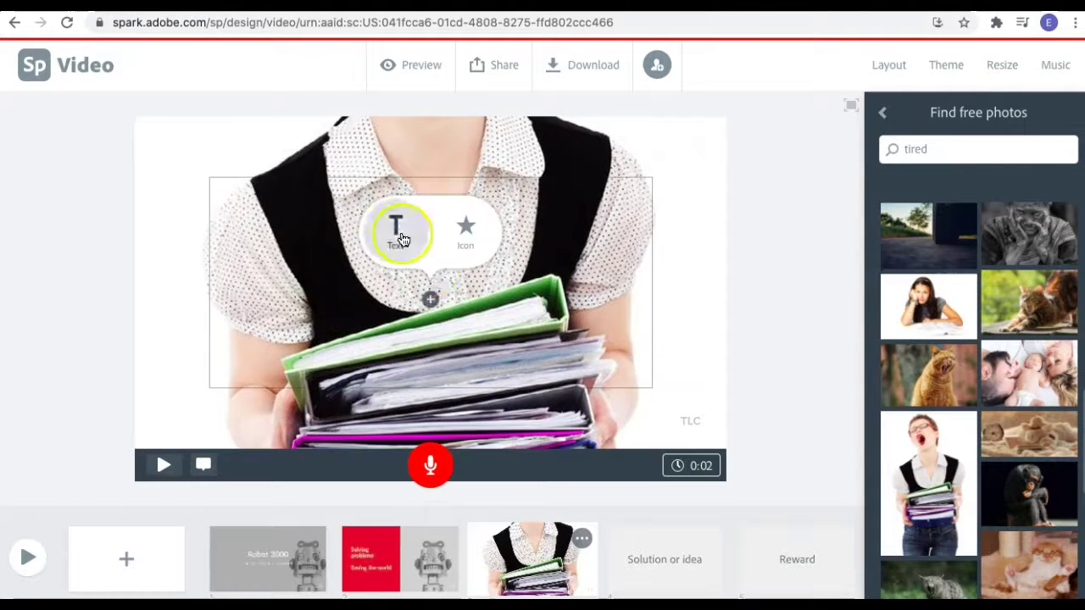
{"action": "type", "text": "tired? overwhelmed?"}
{"action": "key", "text": "Return"}
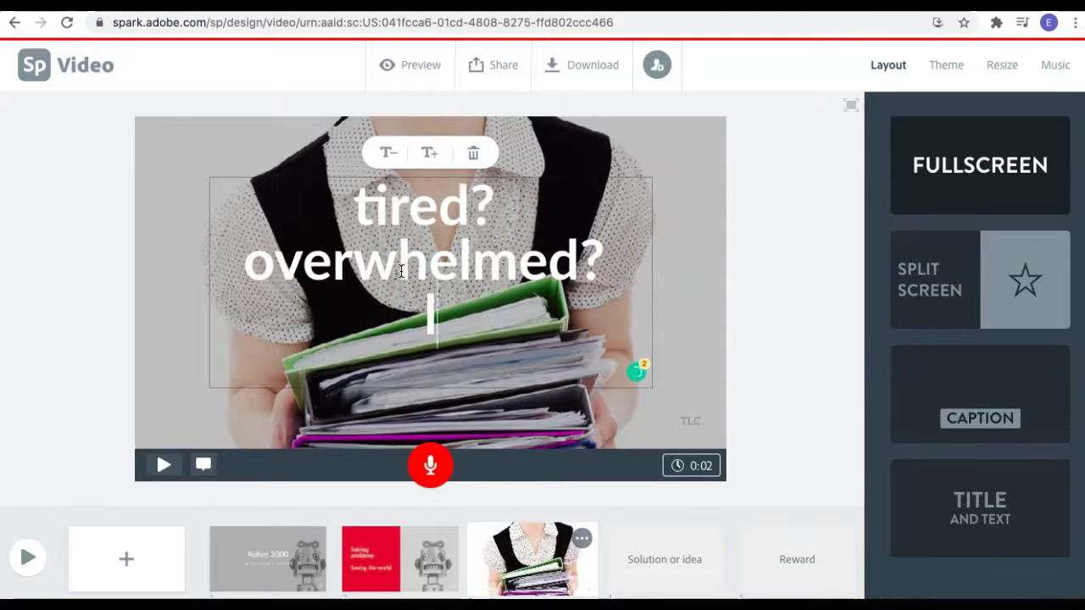
{"action": "type", "text": "you need Robot 3000"}
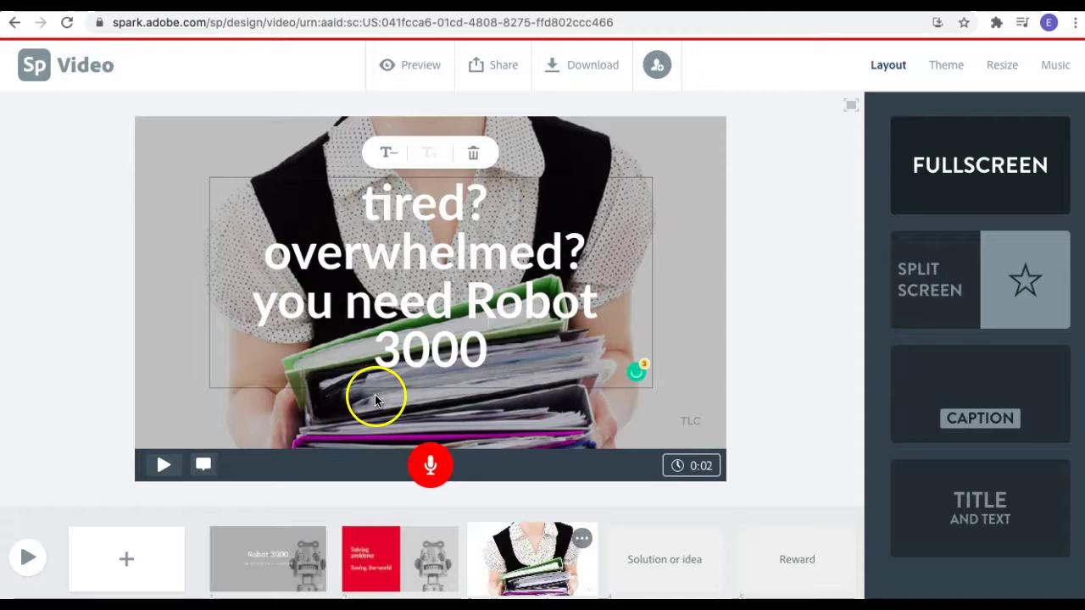
{"action": "left_click", "coordinate": [1003, 411]}
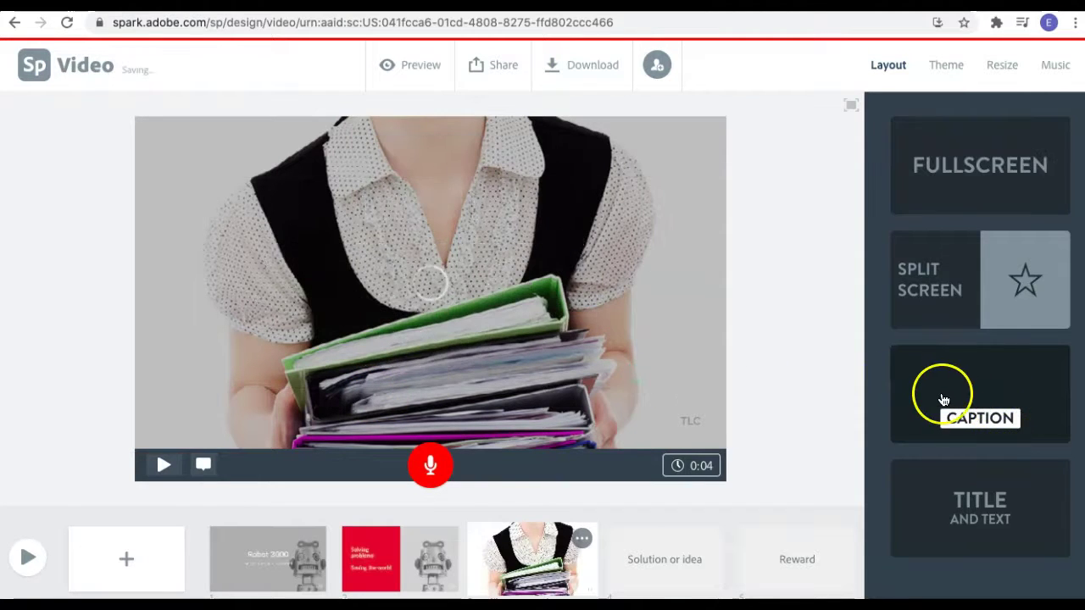
{"action": "left_click", "coordinate": [991, 509]}
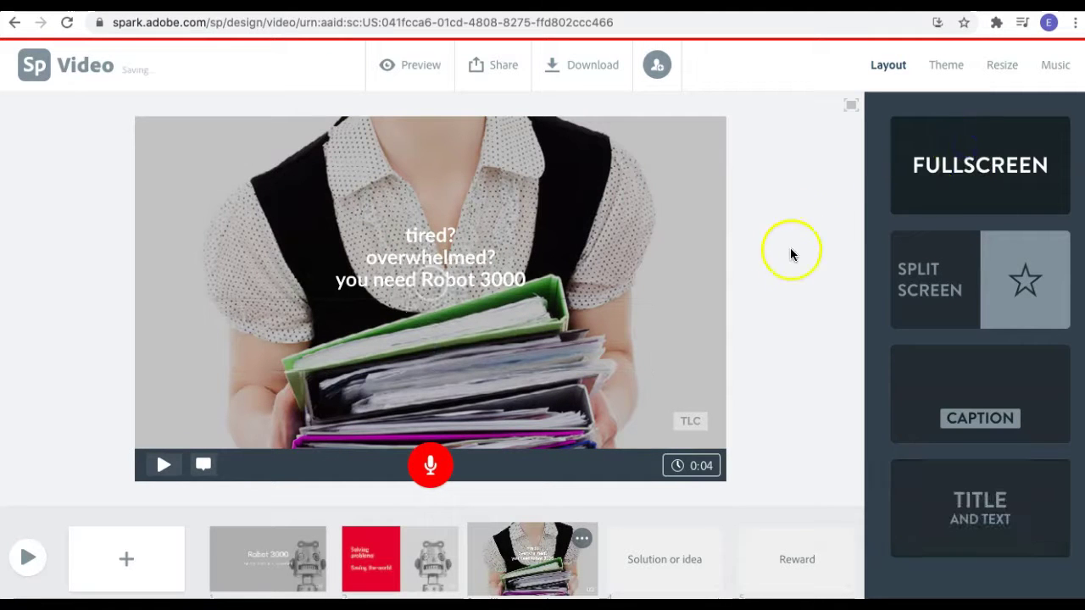
Move the tired-overwhelmed slide before Solving problems and play the video from the Robot 3000 slide.
{"action": "left_click", "coordinate": [522, 574]}
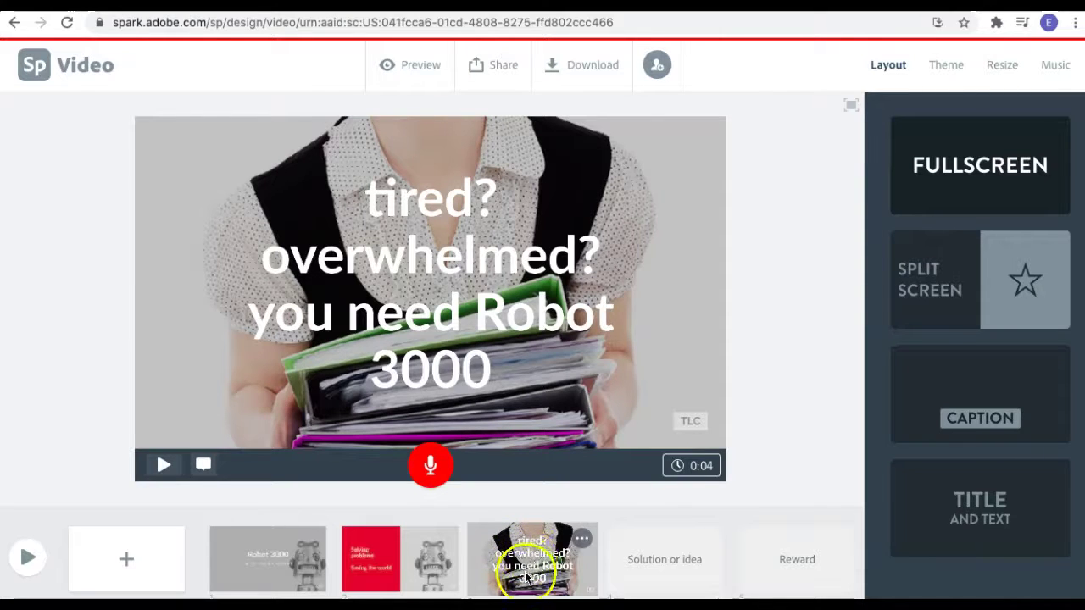
{"action": "left_click_drag", "start_coordinate": [526, 576], "coordinate": [385, 556]}
{"action": "left_click", "coordinate": [237, 549]}
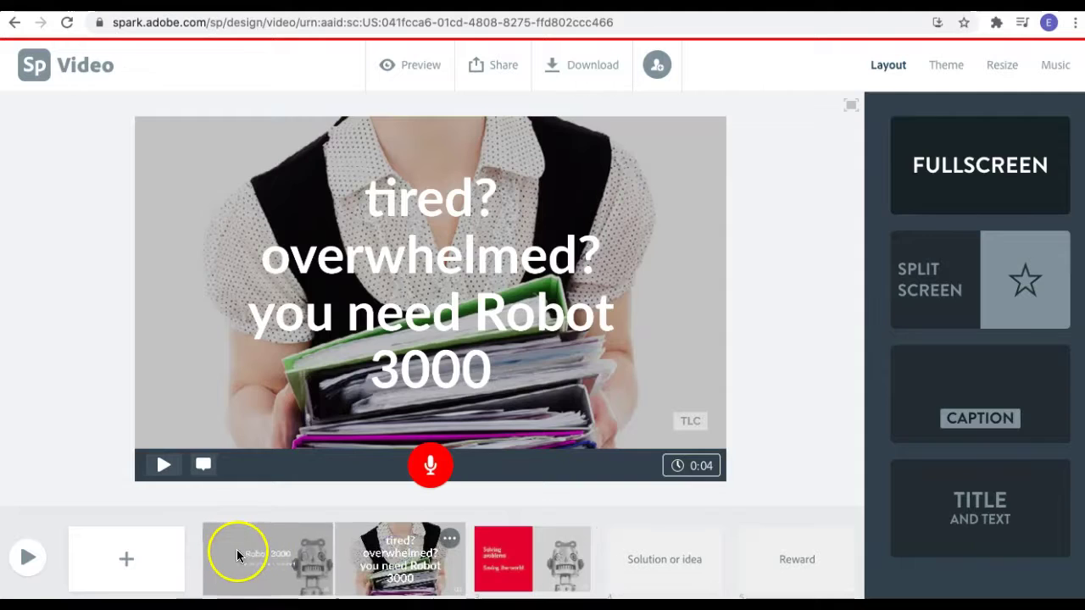
{"action": "left_click", "coordinate": [17, 558]}
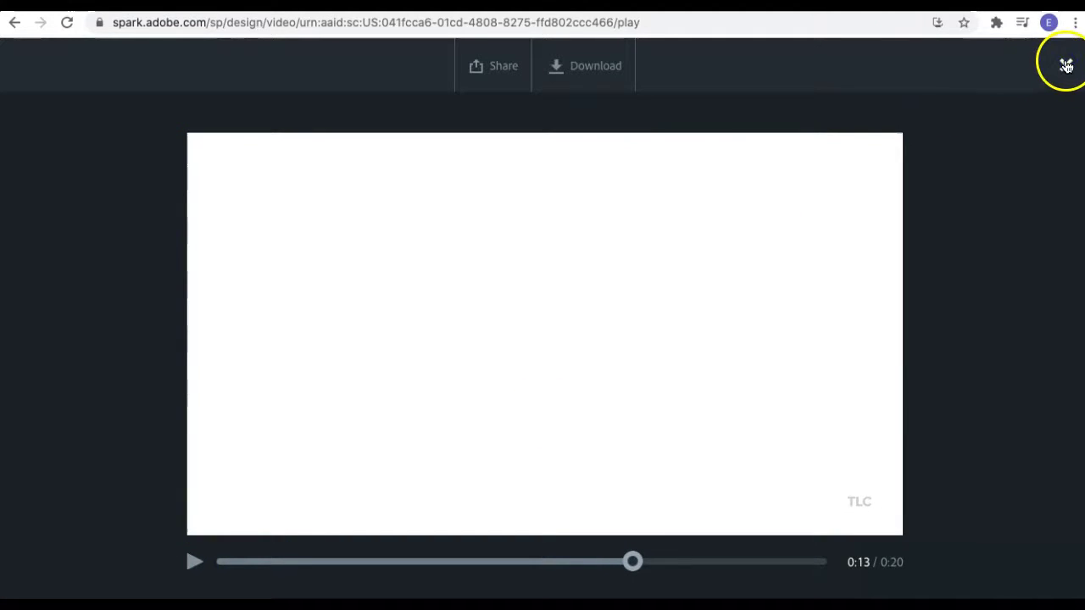
Close the video preview to return to the editor.
{"action": "left_click", "coordinate": [1065, 66]}
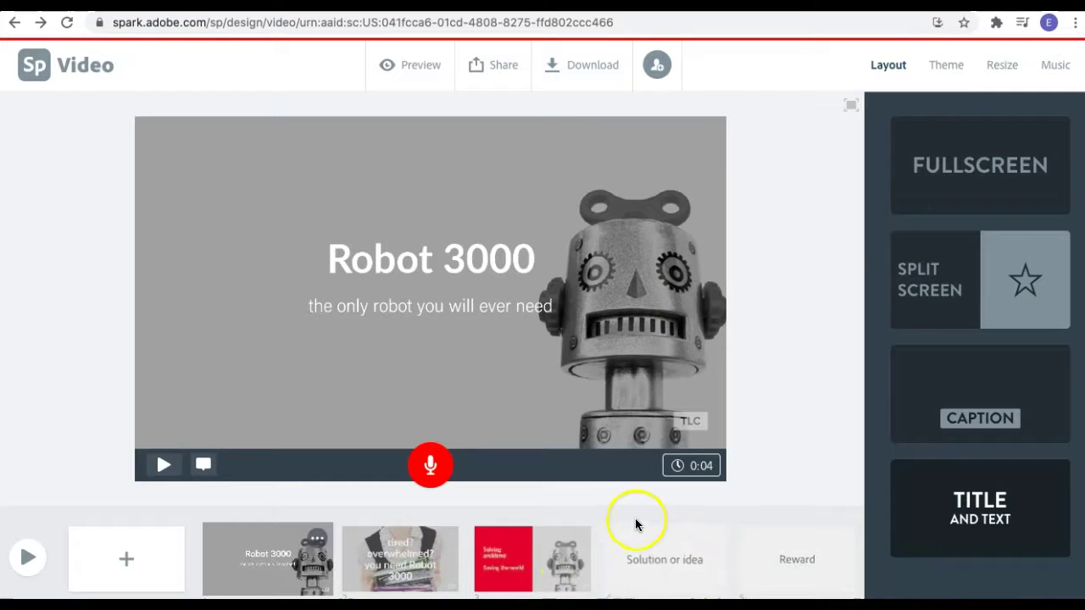
Try out the Medium, Tidal and Elevate themes in the Theme panel.
{"action": "left_click", "coordinate": [944, 69]}
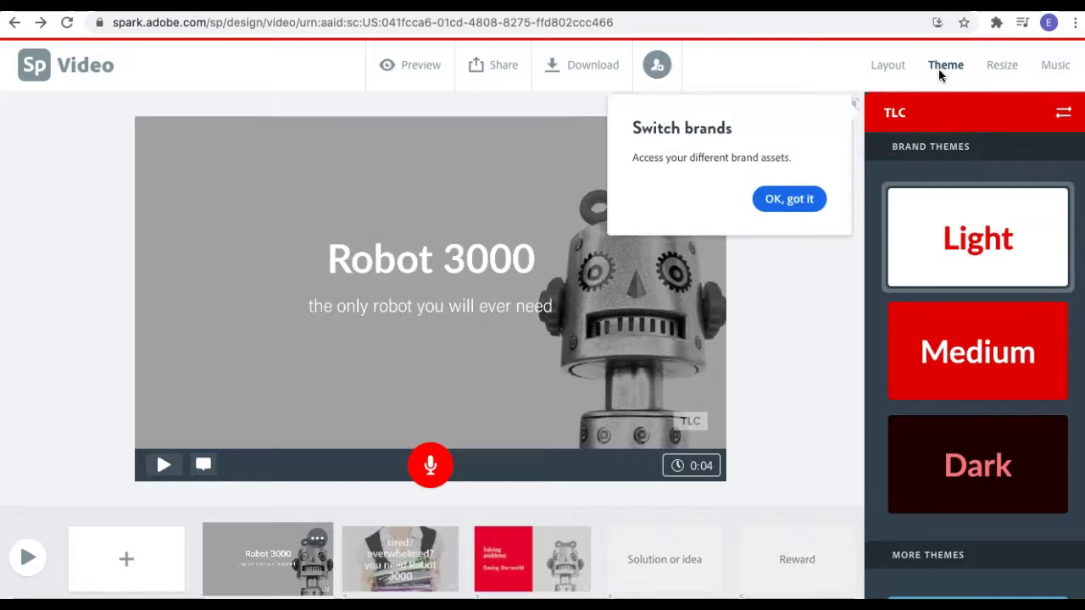
{"action": "left_click", "coordinate": [789, 198]}
{"action": "left_click", "coordinate": [942, 376]}
{"action": "scroll", "coordinate": [944, 356], "scroll_direction": "down", "scroll_amount": 5}
{"action": "left_click", "coordinate": [945, 281]}
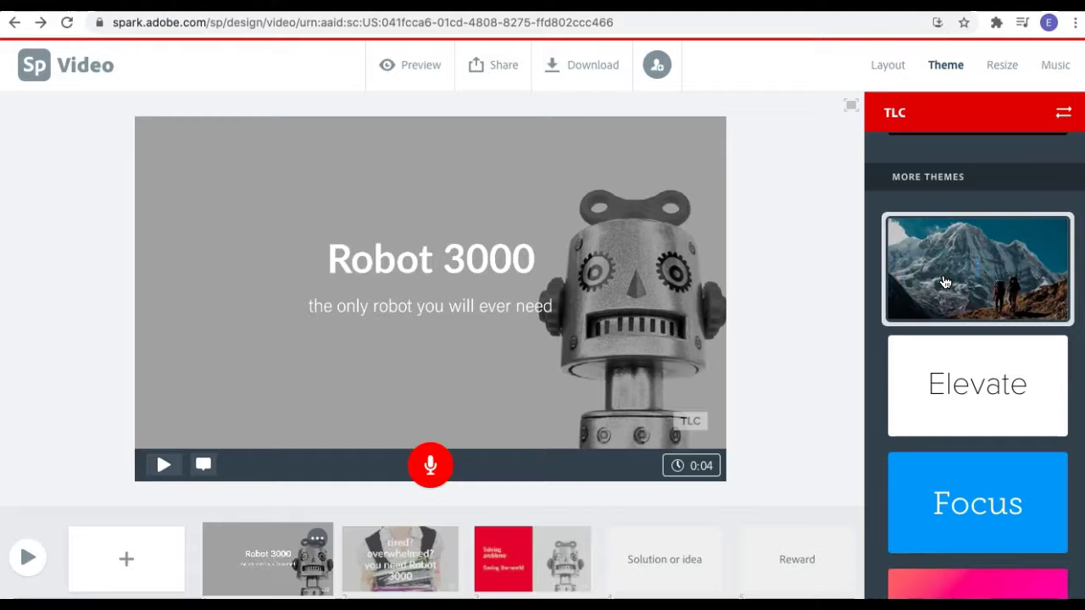
{"action": "left_click", "coordinate": [923, 349]}
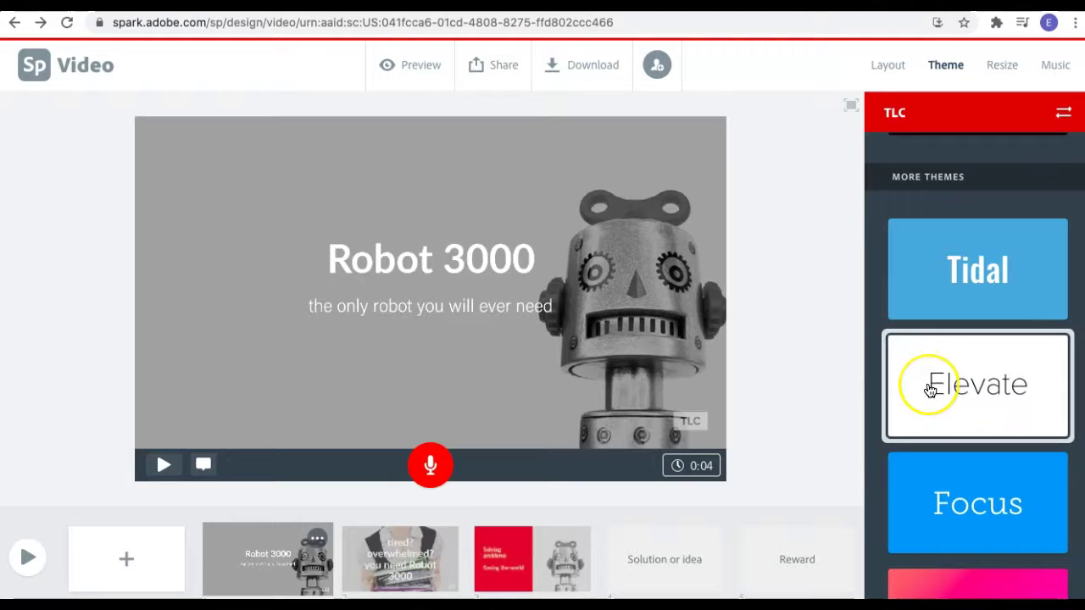
{"action": "scroll", "coordinate": [930, 388], "scroll_direction": "down", "scroll_amount": 3}
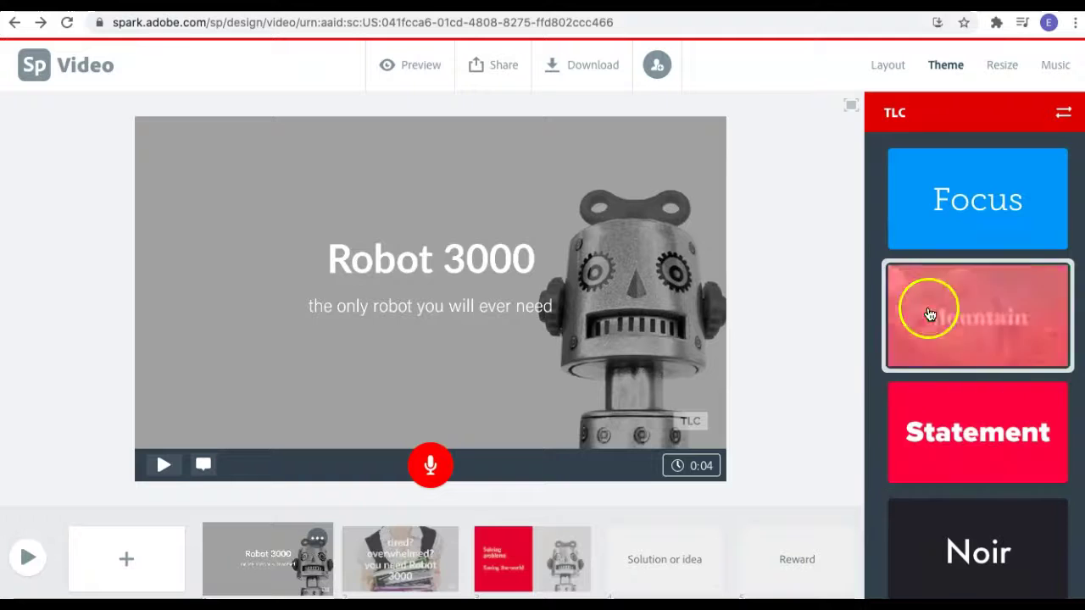
{"action": "scroll", "coordinate": [915, 216], "scroll_direction": "down", "scroll_amount": 2}
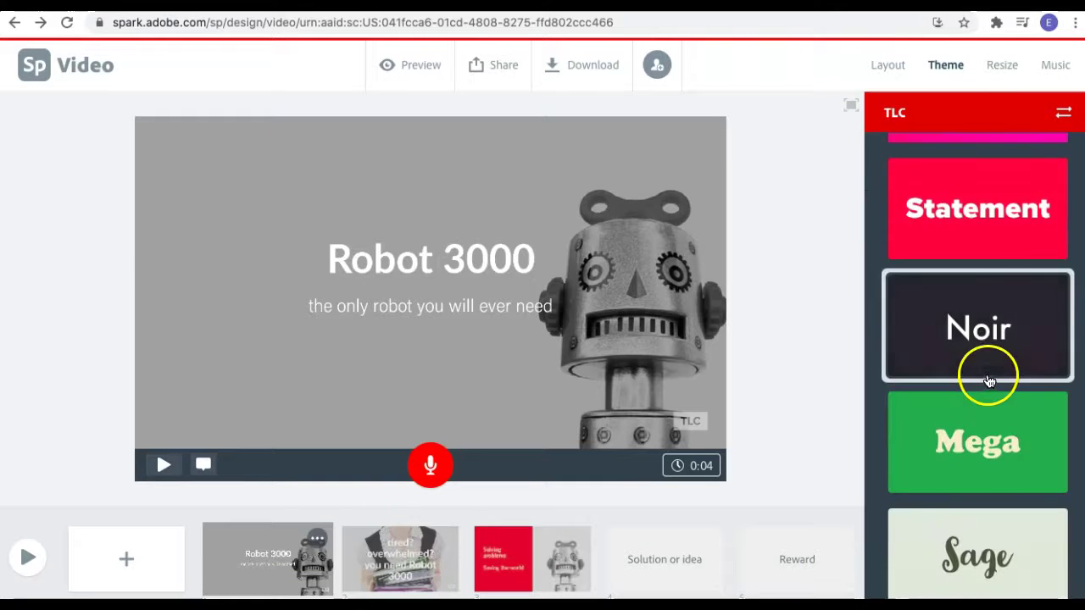
{"action": "scroll", "coordinate": [980, 434], "scroll_direction": "down", "scroll_amount": 1}
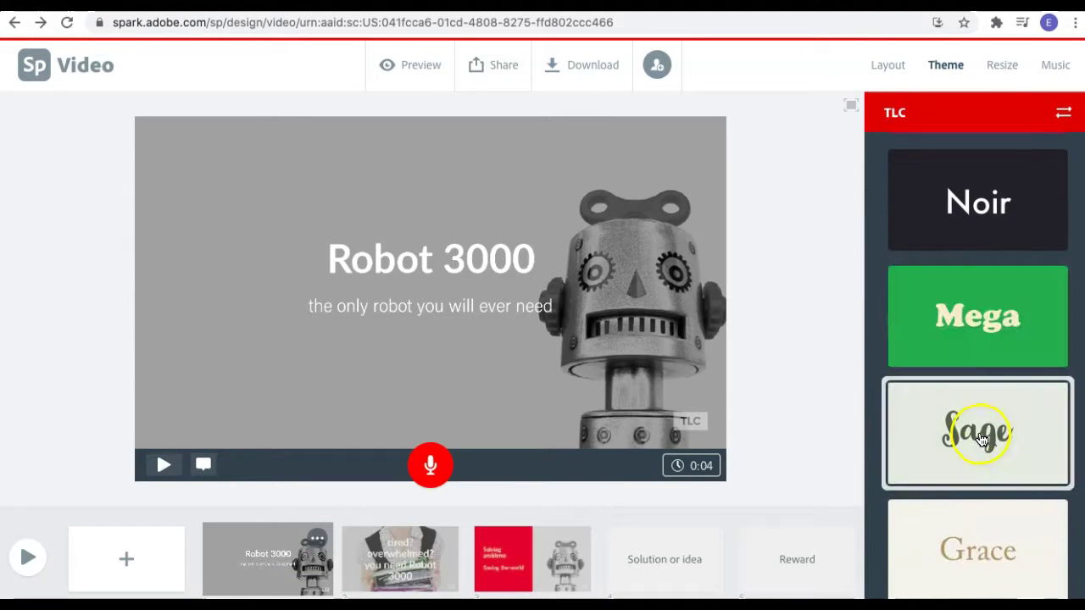
Apply the Grace theme and reshuffle its tan colours across the slides.
{"action": "left_click", "coordinate": [1015, 529]}
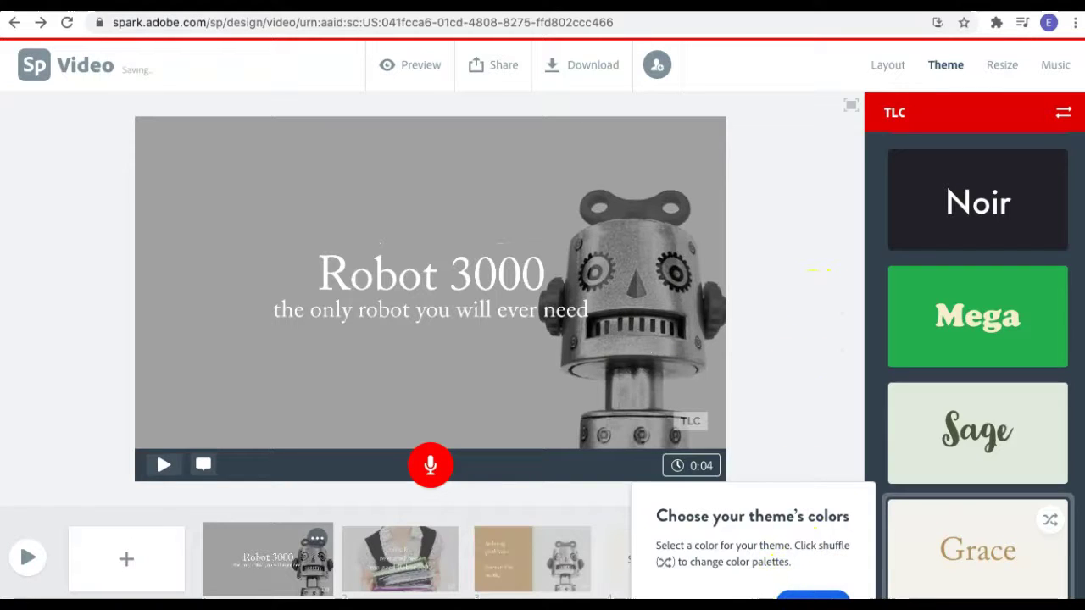
{"action": "left_click", "coordinate": [812, 598]}
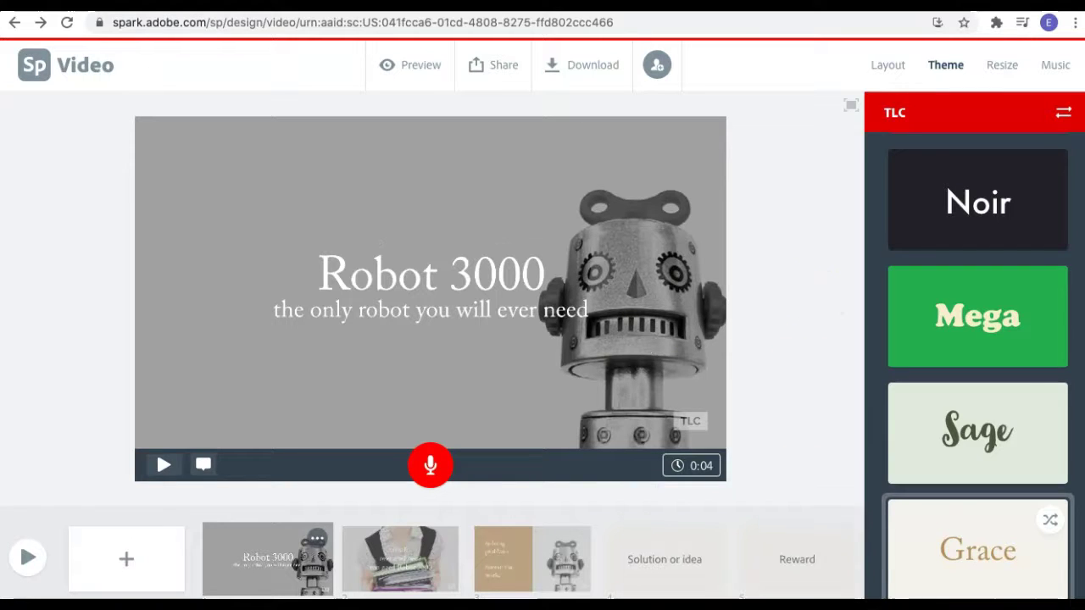
{"action": "left_click", "coordinate": [1051, 523]}
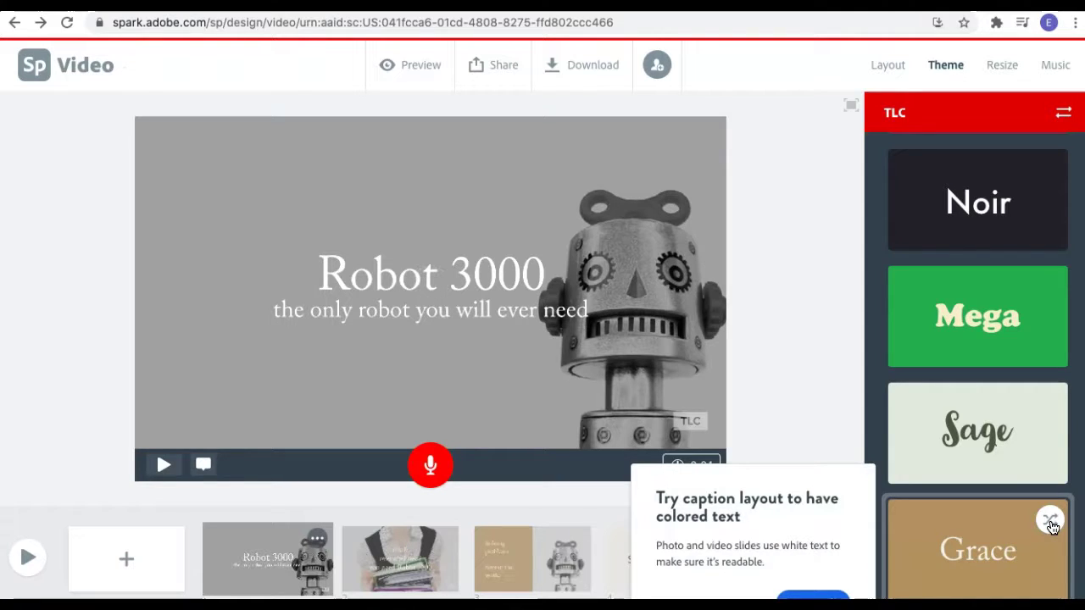
{"action": "left_click", "coordinate": [812, 598]}
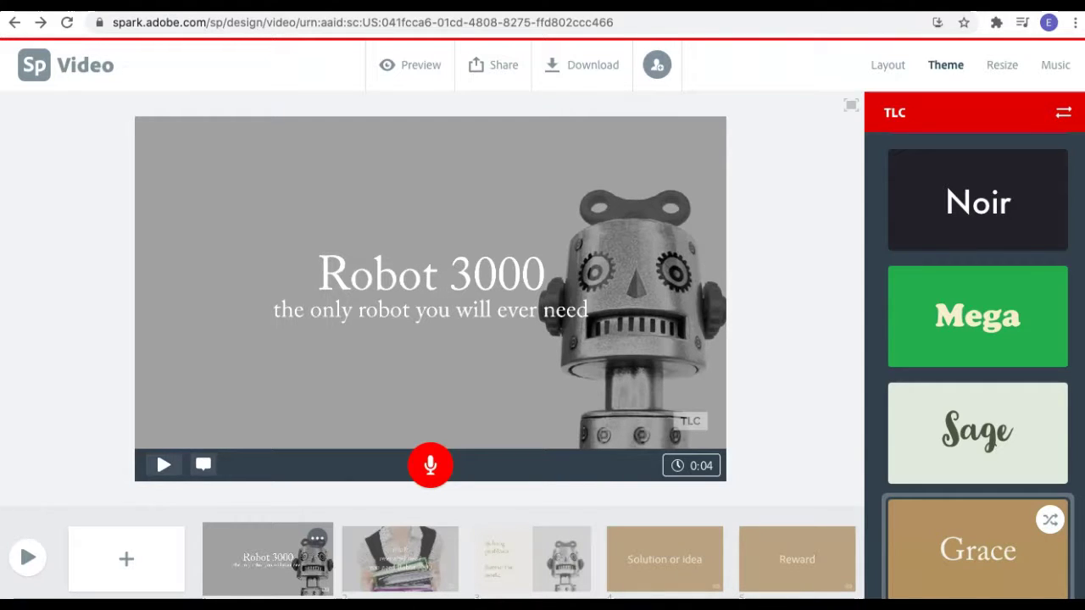
{"action": "left_click", "coordinate": [235, 553]}
Audition Building Tall, Ukulele Stroll and other tracks, then choose Distant Telegram as background music.
{"action": "left_click", "coordinate": [1011, 67]}
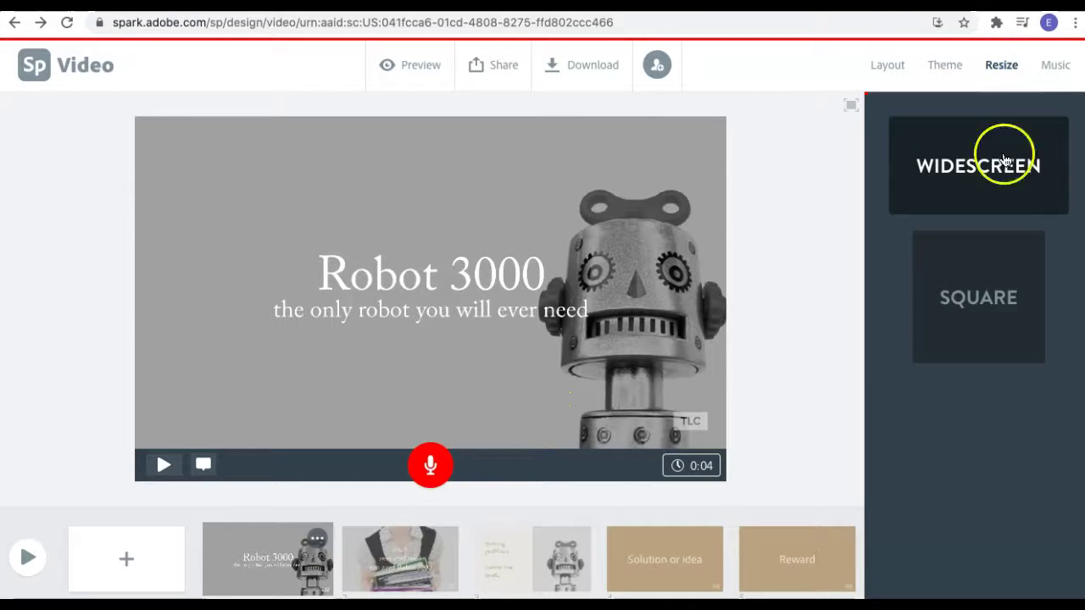
{"action": "left_click", "coordinate": [1057, 68]}
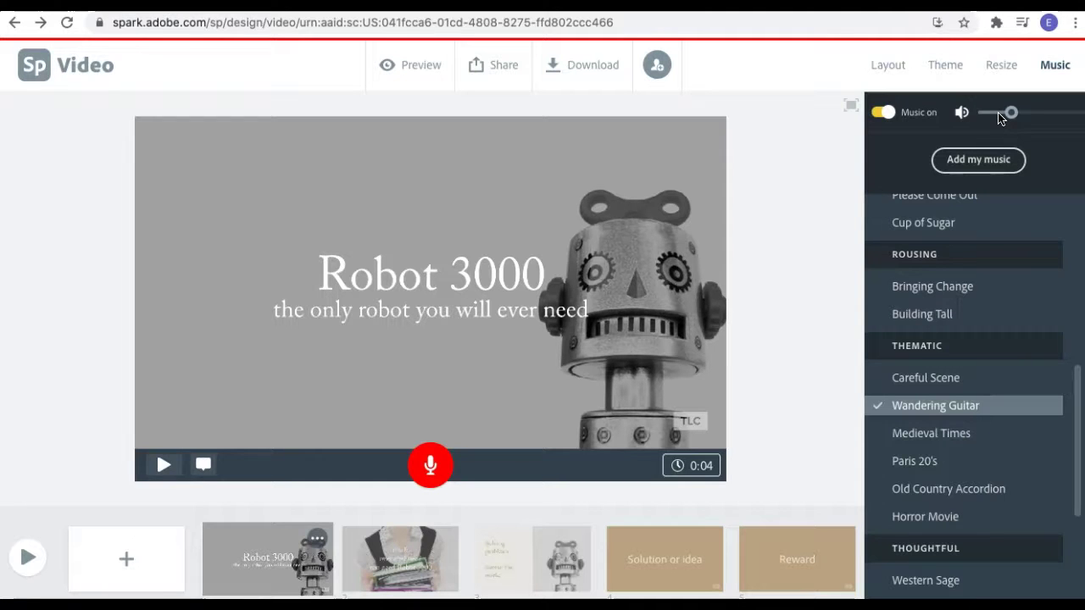
{"action": "left_click", "coordinate": [948, 321]}
{"action": "scroll", "coordinate": [935, 381], "scroll_direction": "up", "scroll_amount": 5}
{"action": "left_click", "coordinate": [929, 324]}
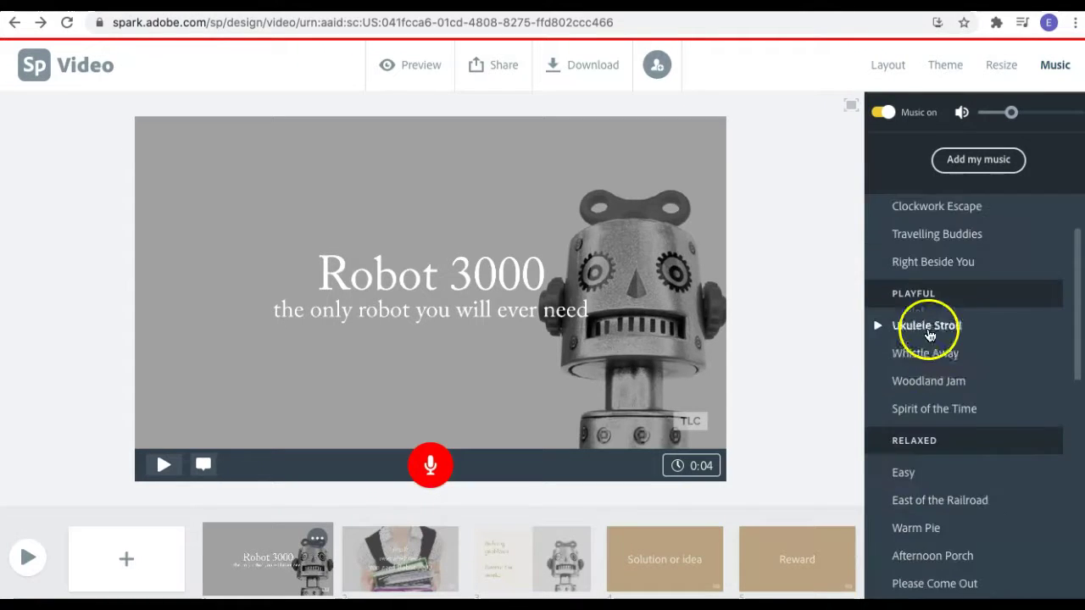
{"action": "left_click", "coordinate": [879, 329]}
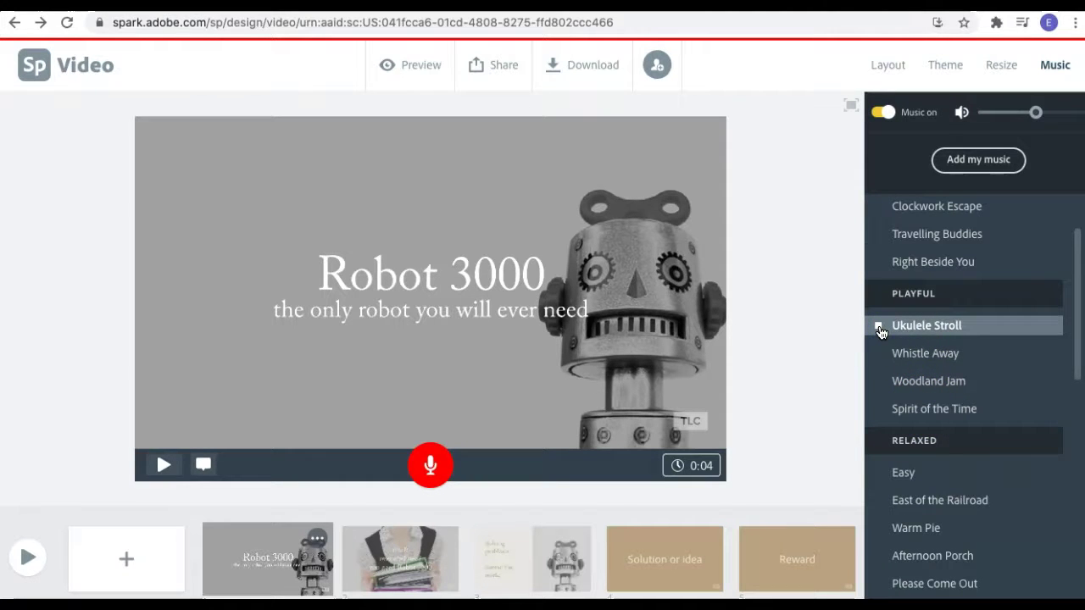
{"action": "scroll", "coordinate": [877, 351], "scroll_direction": "down", "scroll_amount": 5}
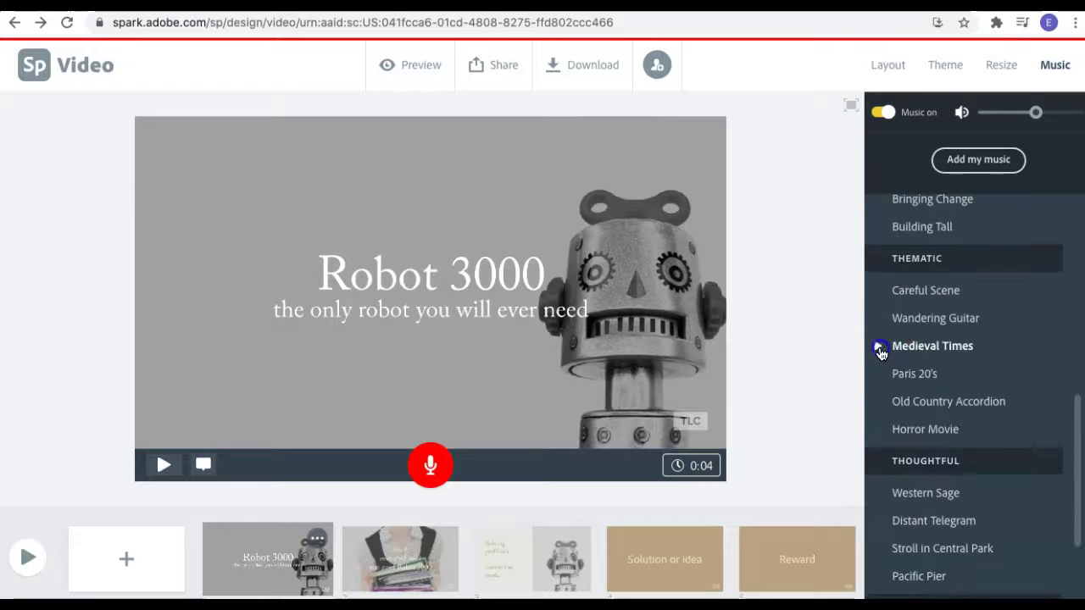
{"action": "left_click", "coordinate": [879, 402]}
{"action": "scroll", "coordinate": [878, 431], "scroll_direction": "down", "scroll_amount": 3}
{"action": "left_click", "coordinate": [877, 262]}
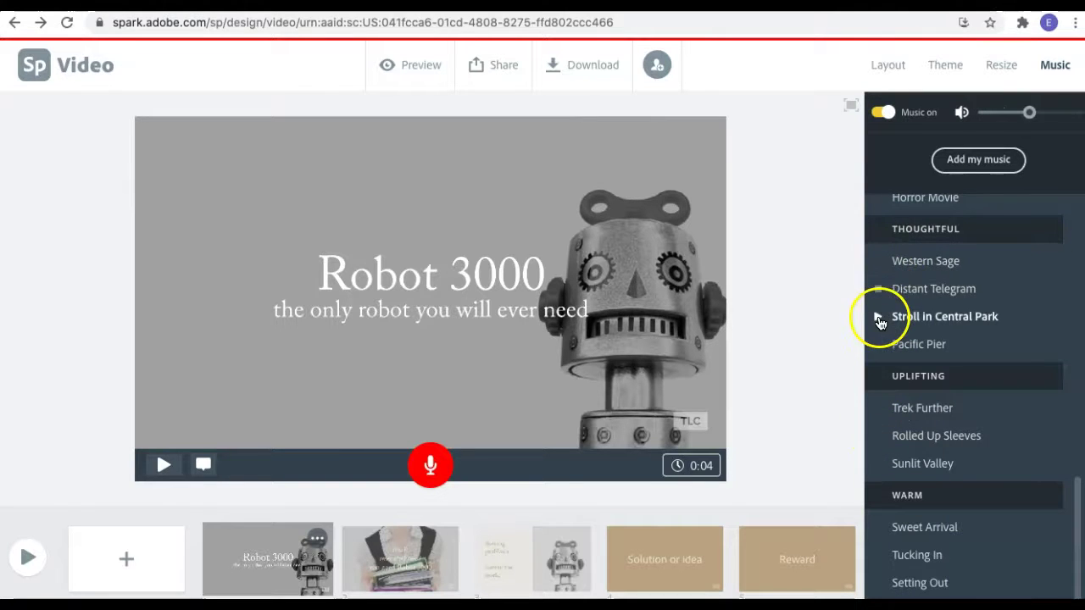
{"action": "left_click", "coordinate": [924, 288]}
Lower the music volume to a quiet level and preview the video to hear it.
{"action": "left_click", "coordinate": [1000, 113]}
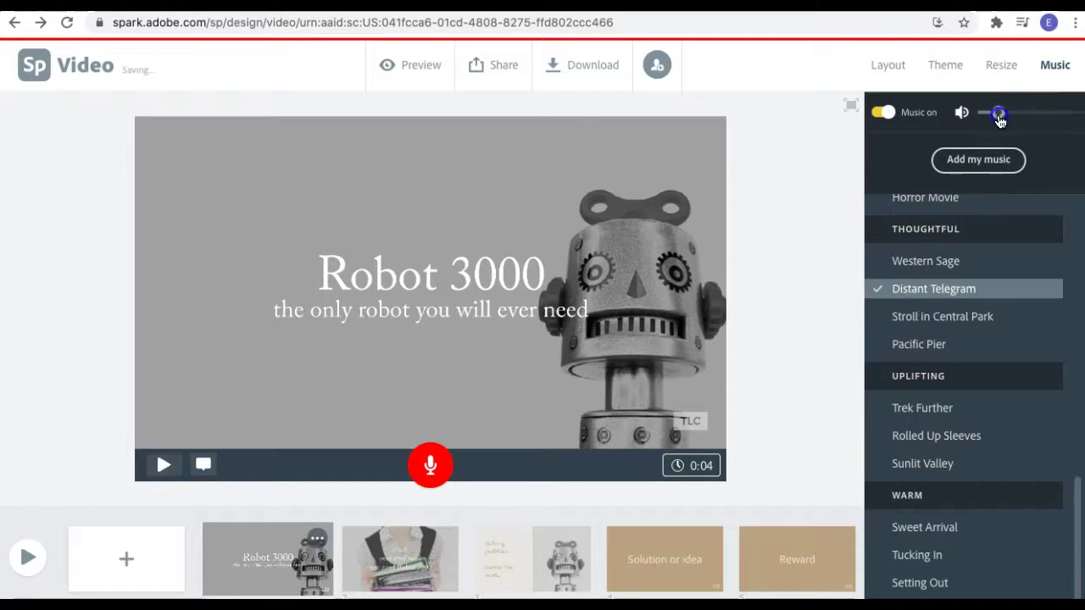
{"action": "mouse_move", "coordinate": [1002, 117]}
{"action": "left_mouse_down"}
{"action": "mouse_move", "coordinate": [1068, 114]}
{"action": "mouse_move", "coordinate": [997, 113]}
{"action": "left_mouse_up"}
{"action": "left_click", "coordinate": [30, 566]}
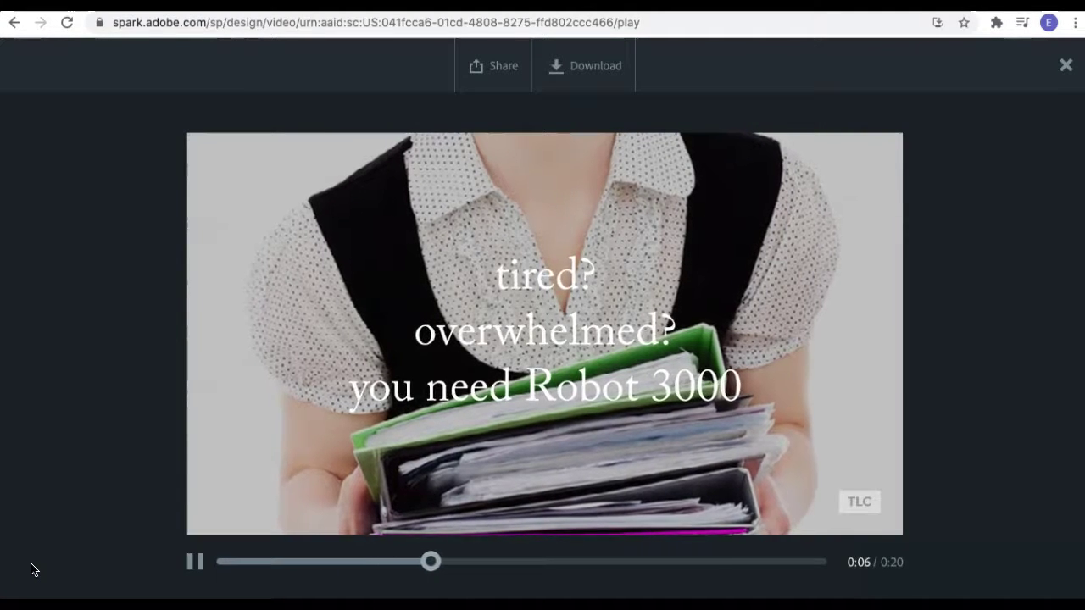
{"action": "left_click", "coordinate": [174, 586]}
{"action": "left_click", "coordinate": [189, 566]}
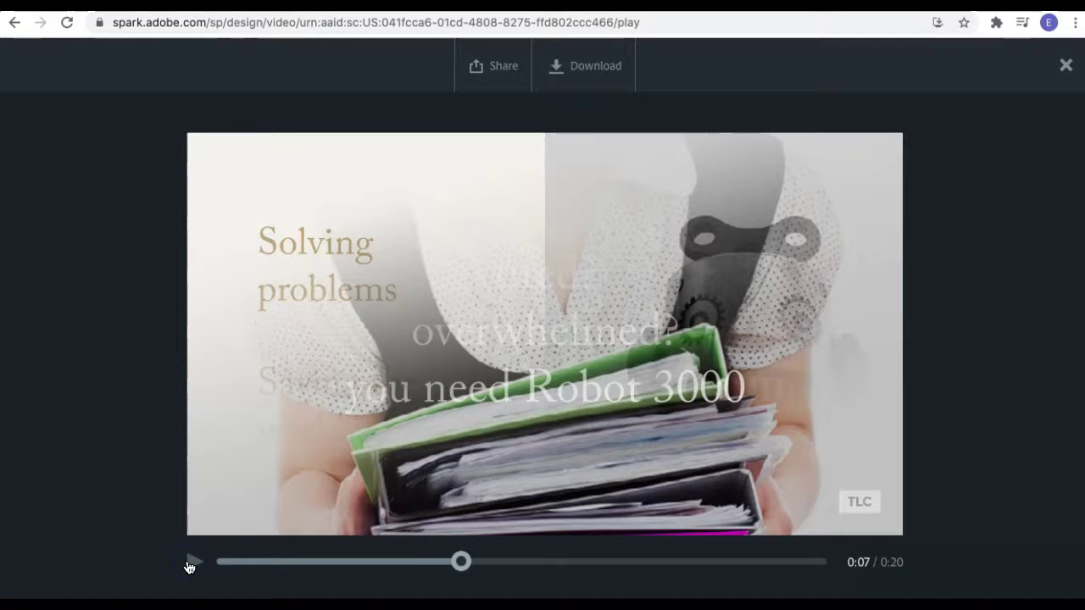
{"action": "left_click", "coordinate": [1065, 65]}
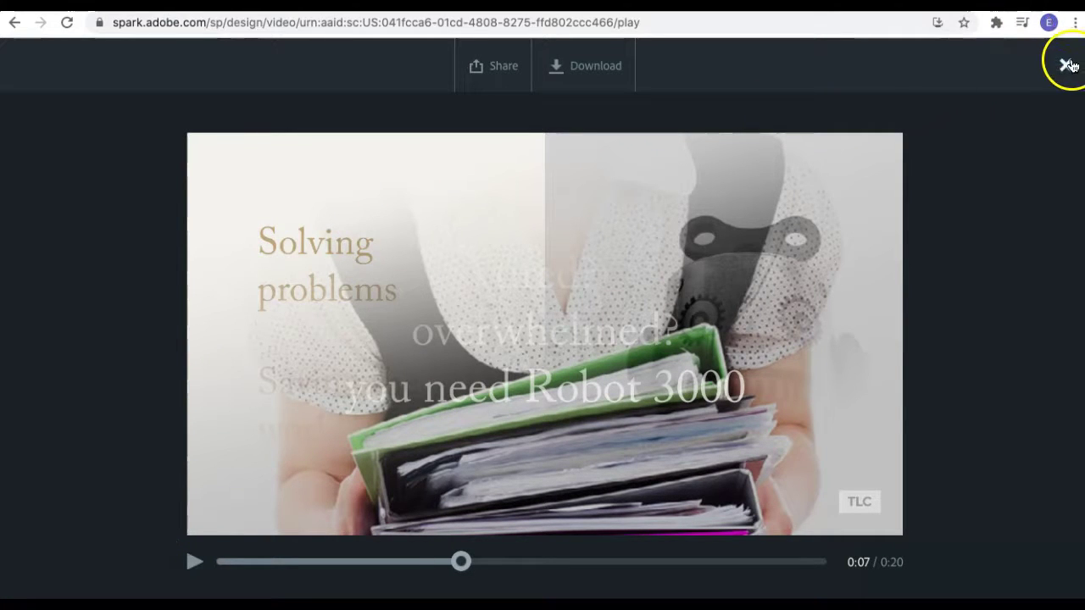
{"action": "left_click", "coordinate": [806, 182]}
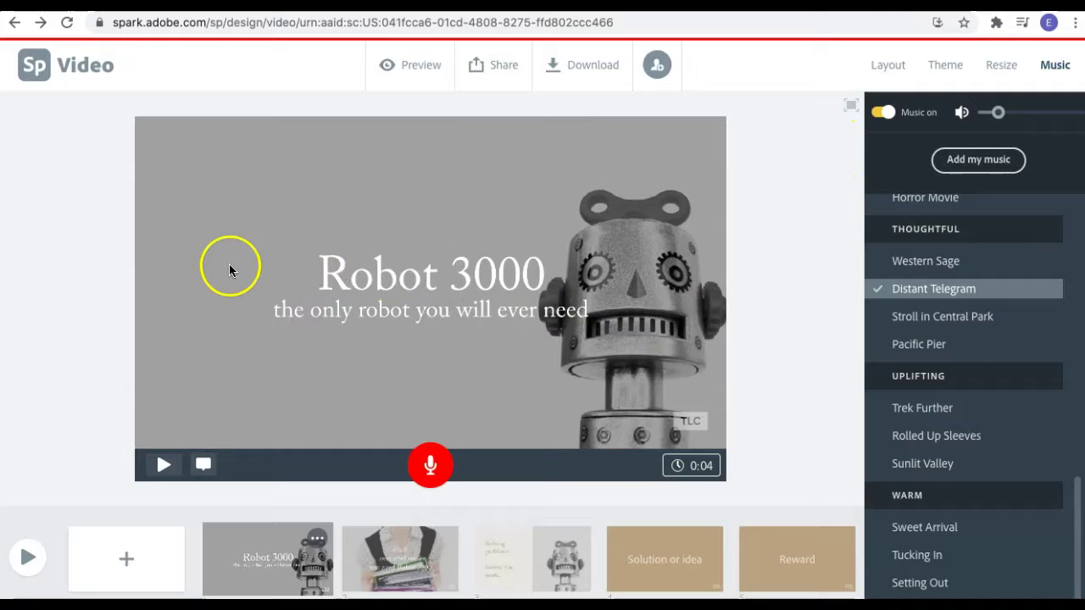
{"action": "left_click", "coordinate": [482, 72]}
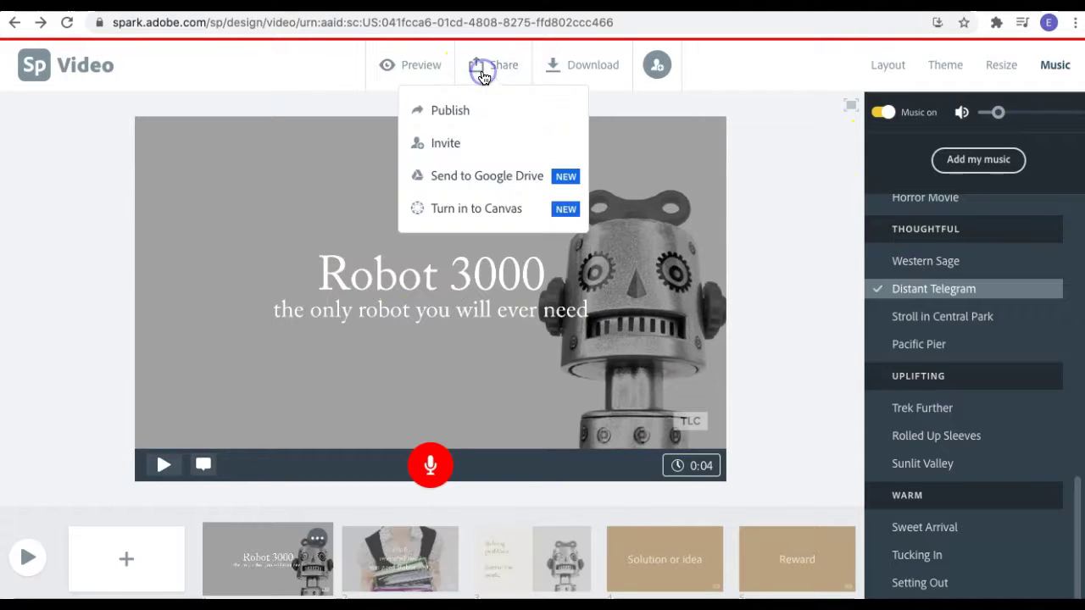
{"action": "left_click", "coordinate": [473, 141]}
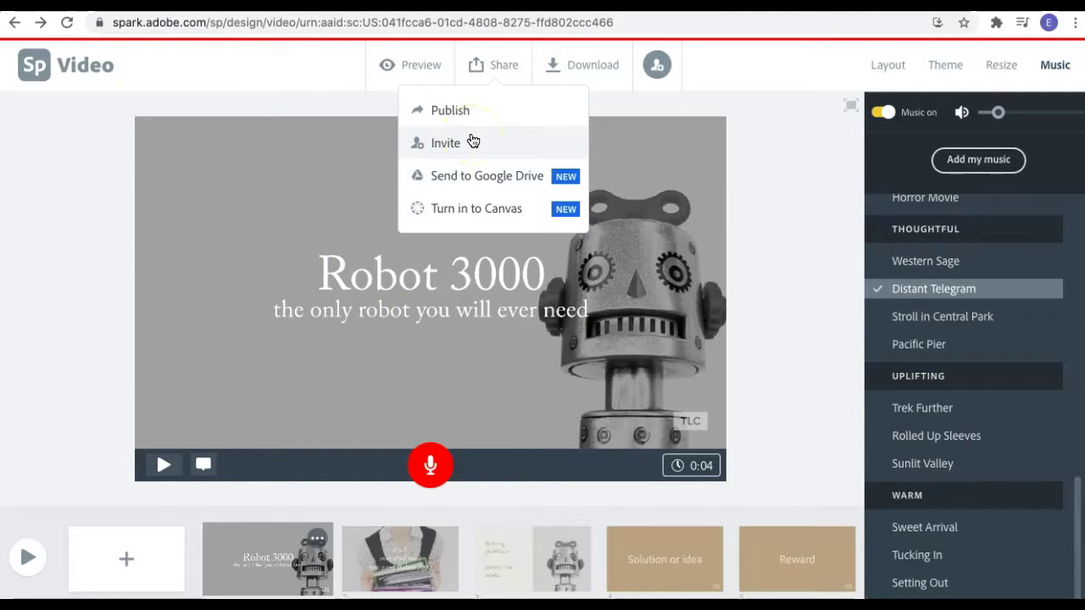
{"action": "left_click", "coordinate": [466, 143]}
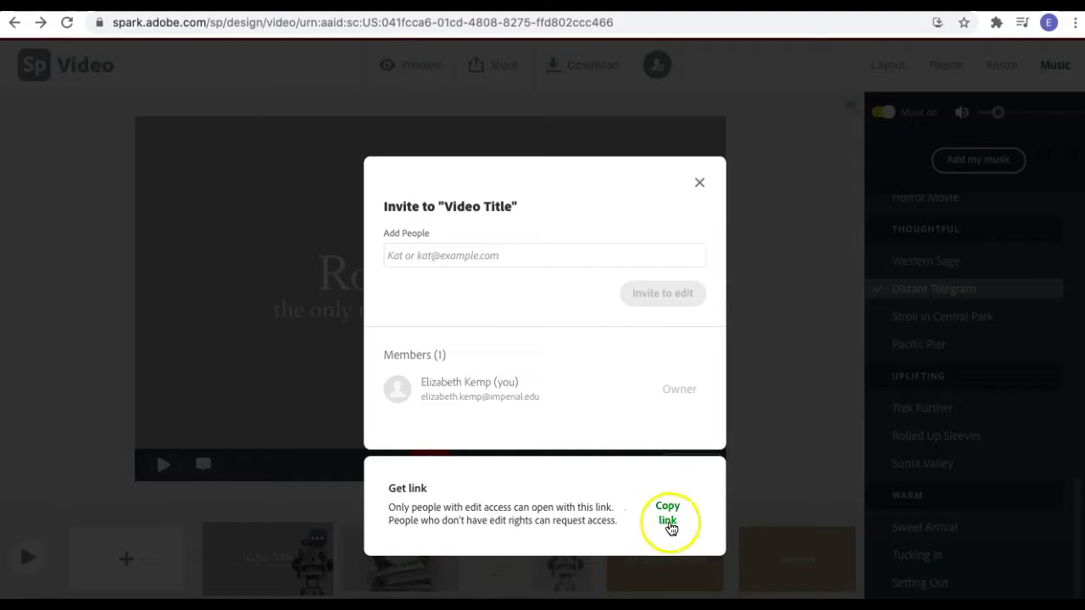
{"action": "left_click", "coordinate": [700, 190]}
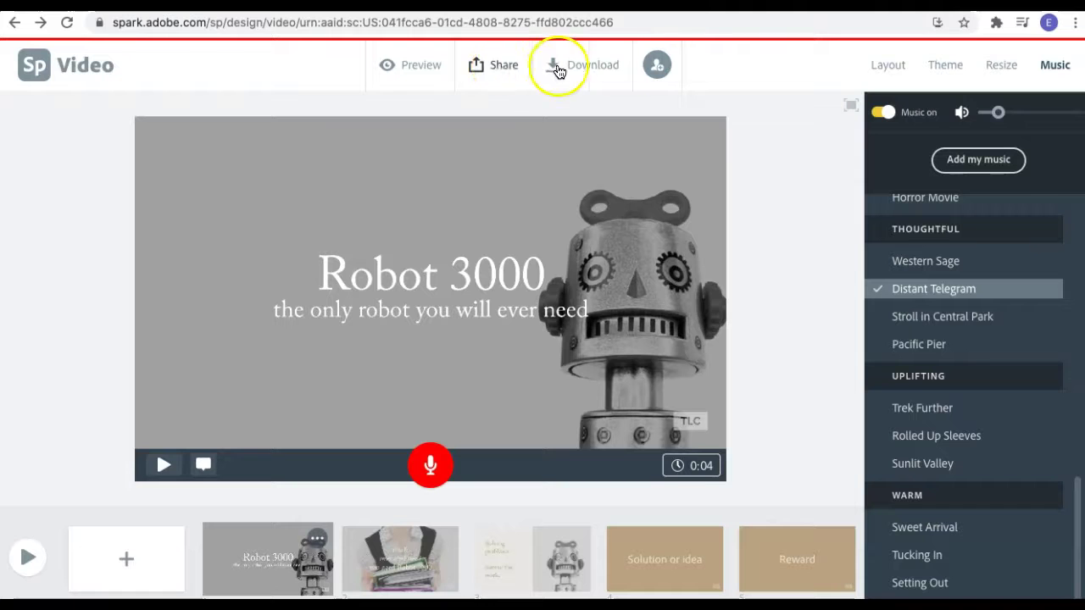
{"action": "left_click", "coordinate": [663, 74]}
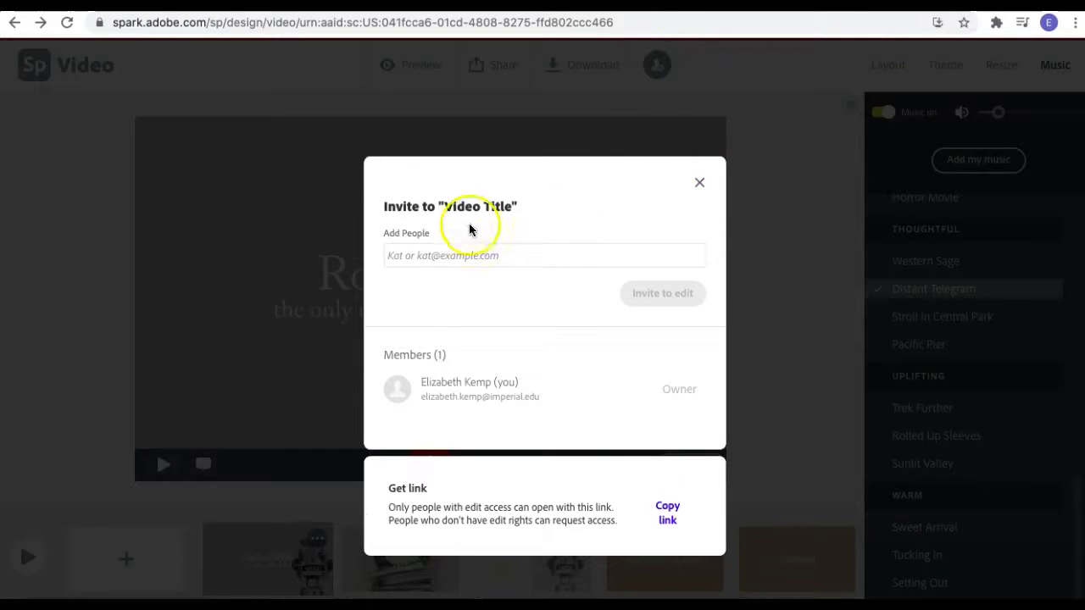
{"action": "left_click", "coordinate": [700, 185]}
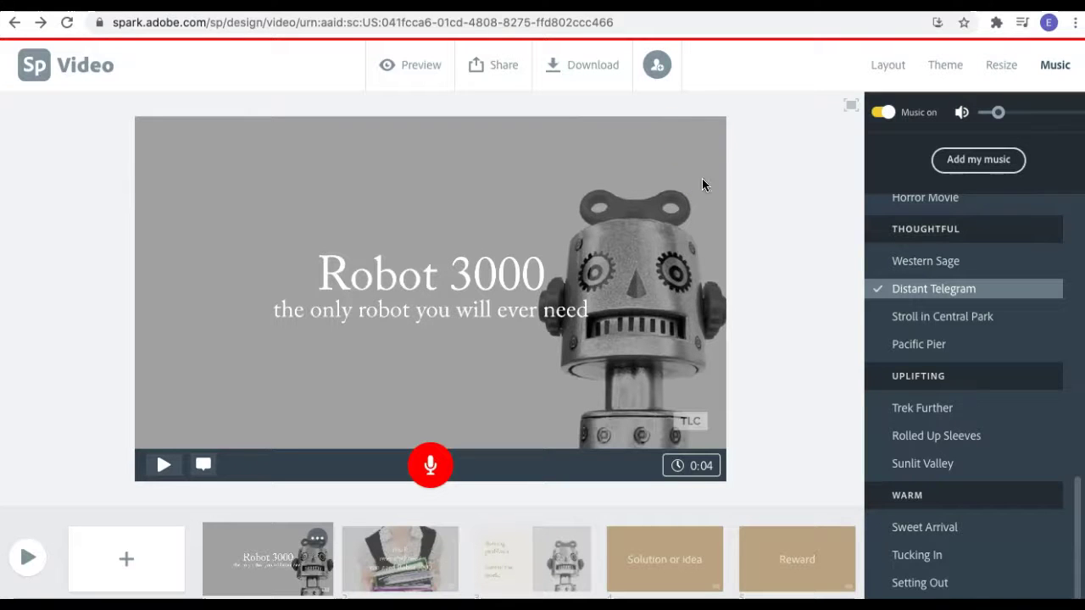
{"action": "left_click", "coordinate": [657, 65]}
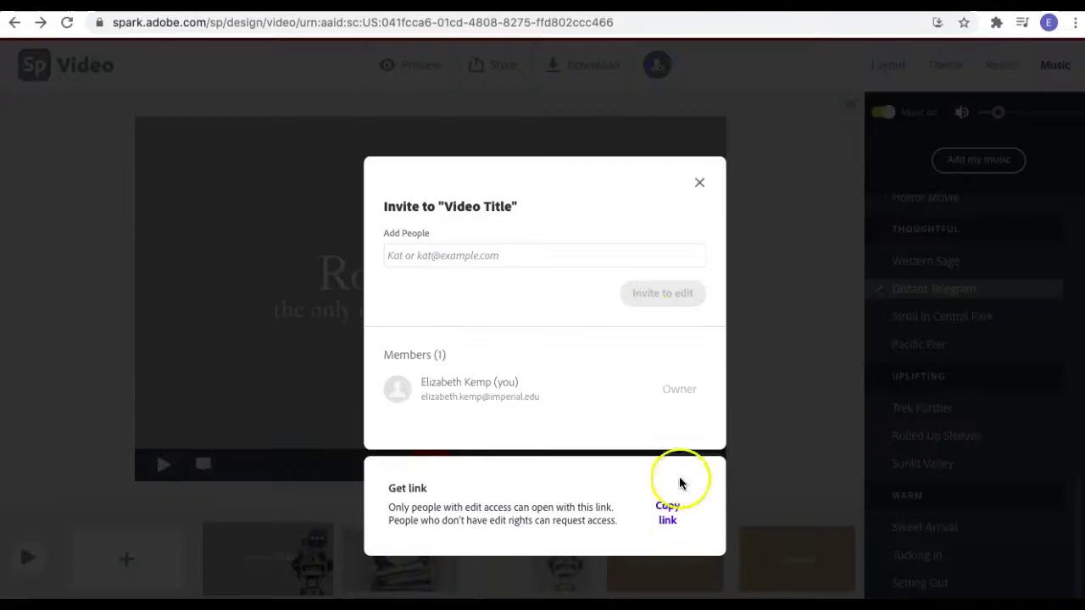
{"action": "left_click", "coordinate": [703, 186]}
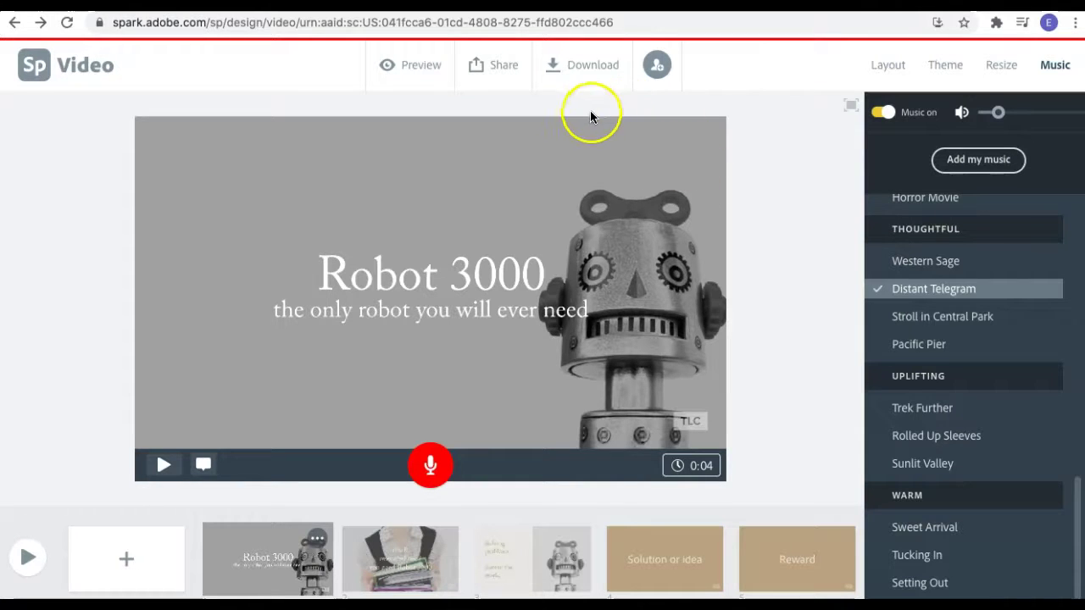
{"action": "left_click", "coordinate": [583, 76]}
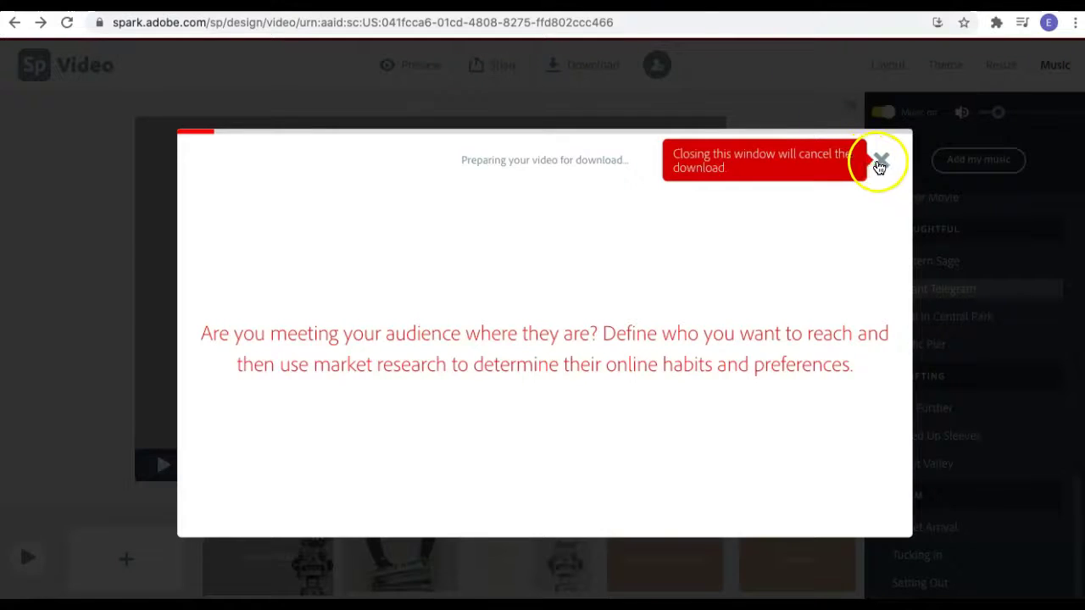
{"action": "left_click", "coordinate": [880, 163]}
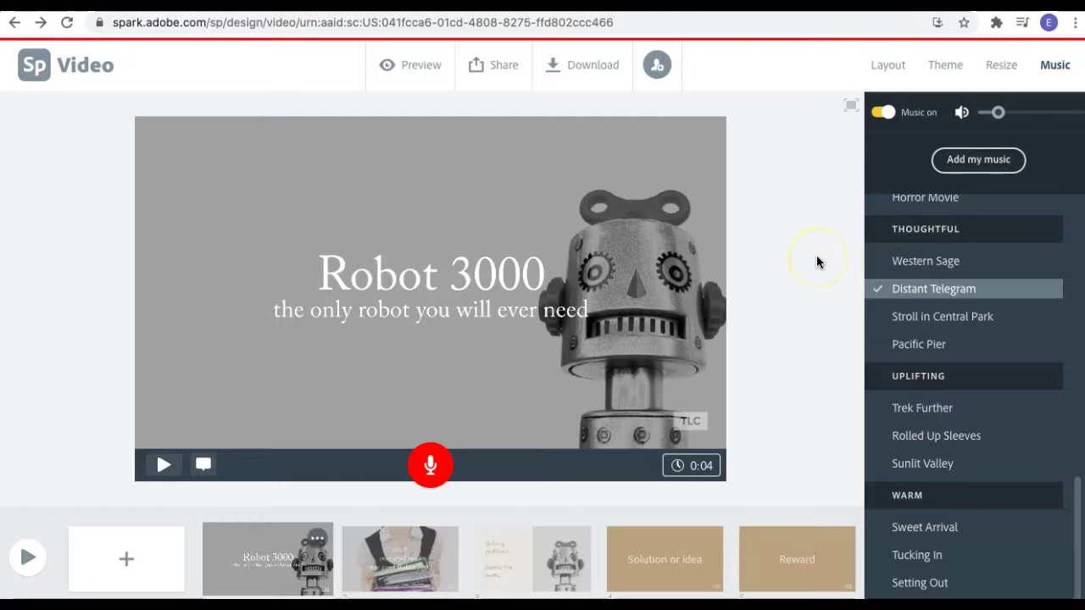